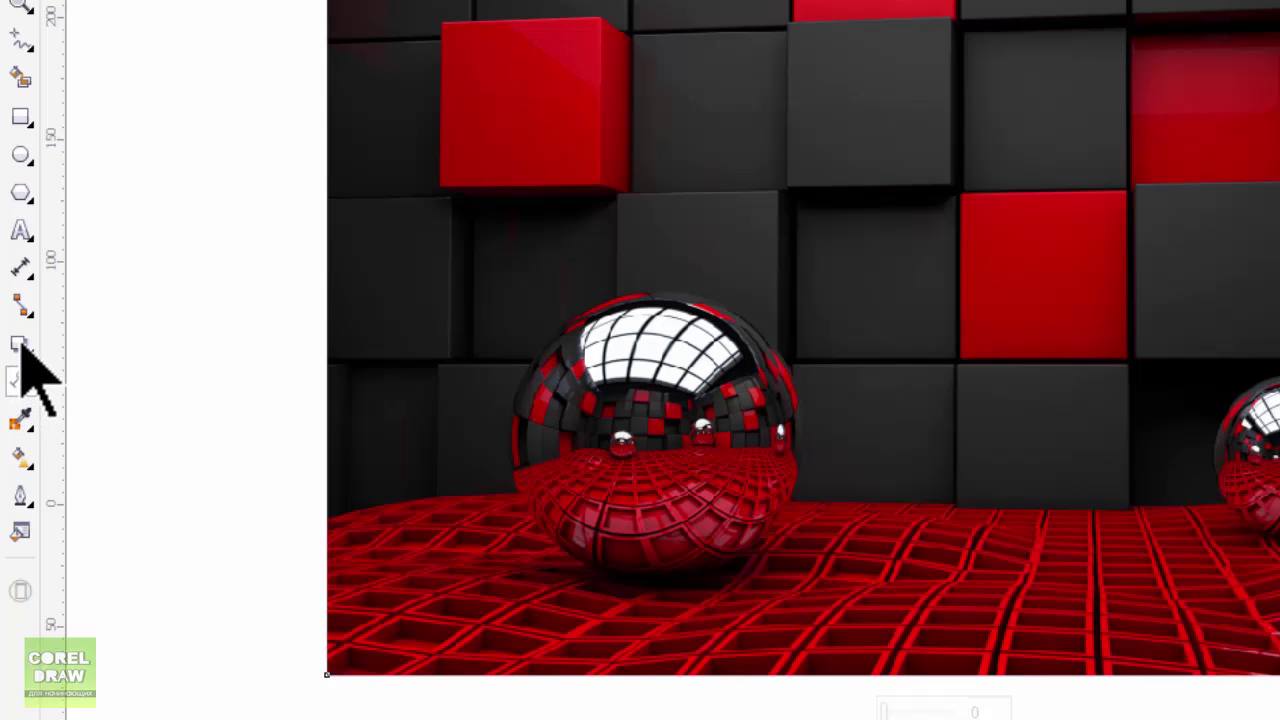
Apply a linear fountain transparency across the image, fading toward the small sphere, and shift its midpoint toward the opaque end
click(20, 343)
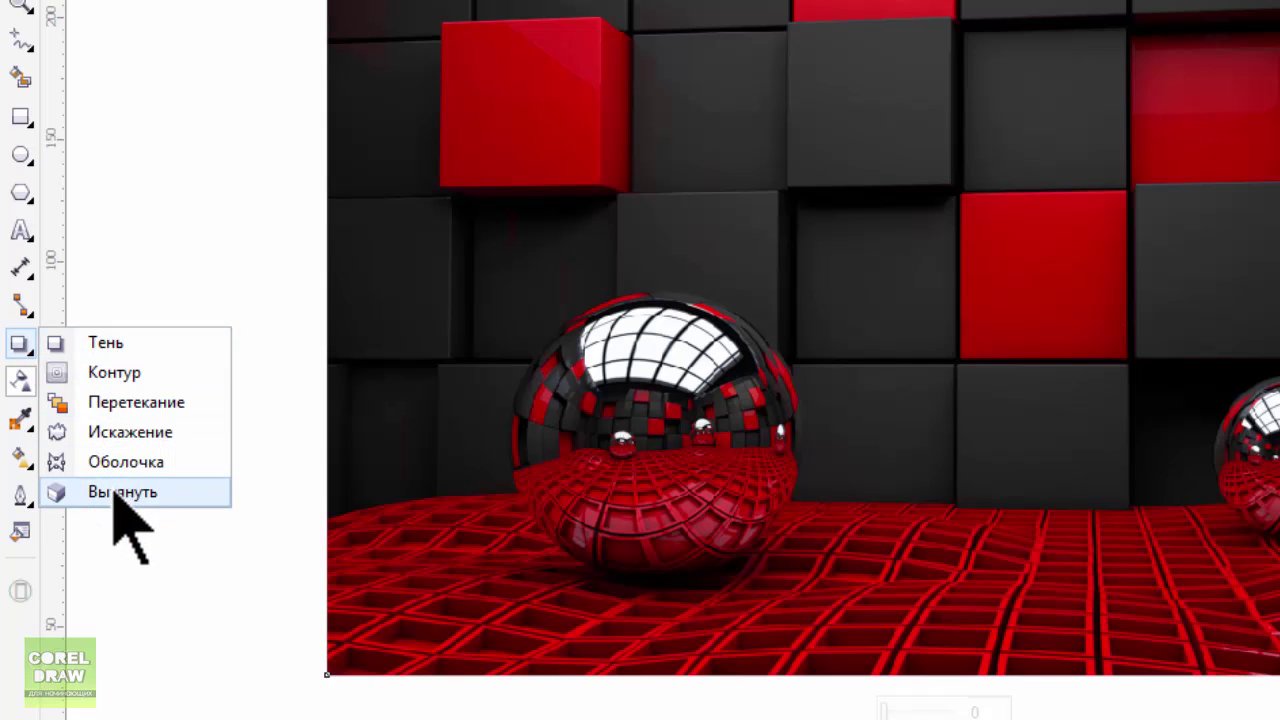
click(18, 384)
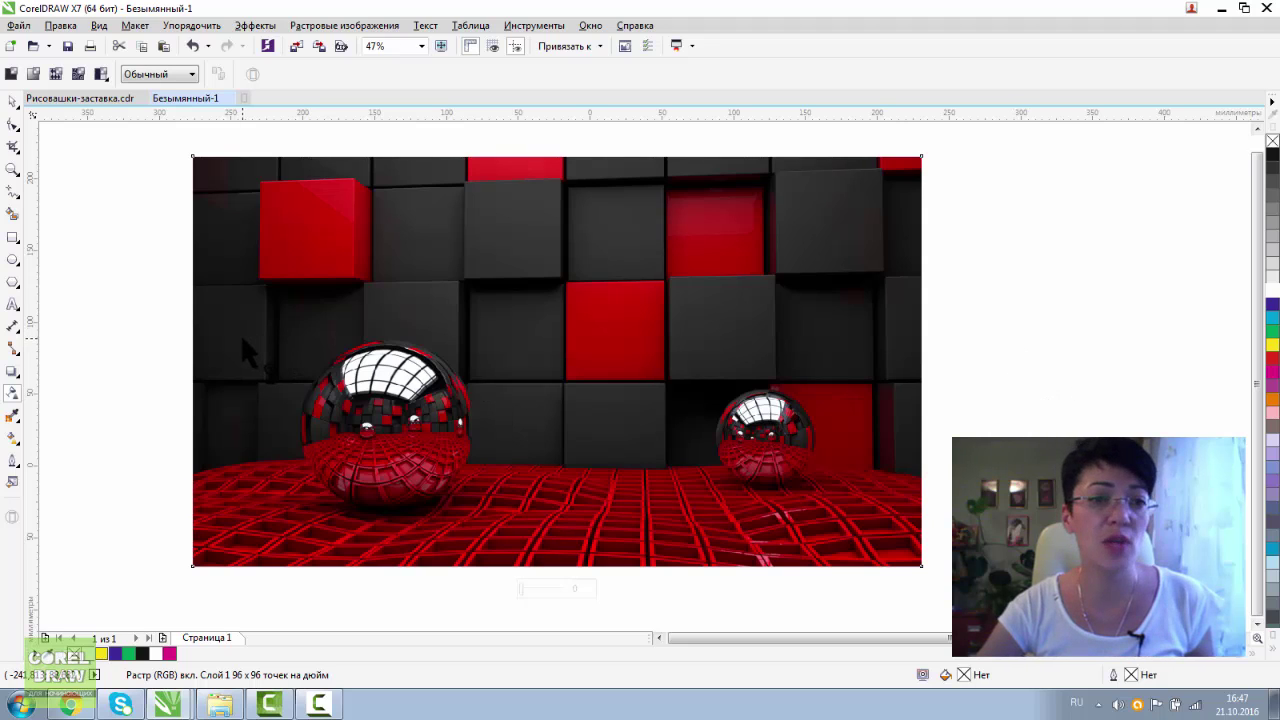
drag(241, 338, 787, 338)
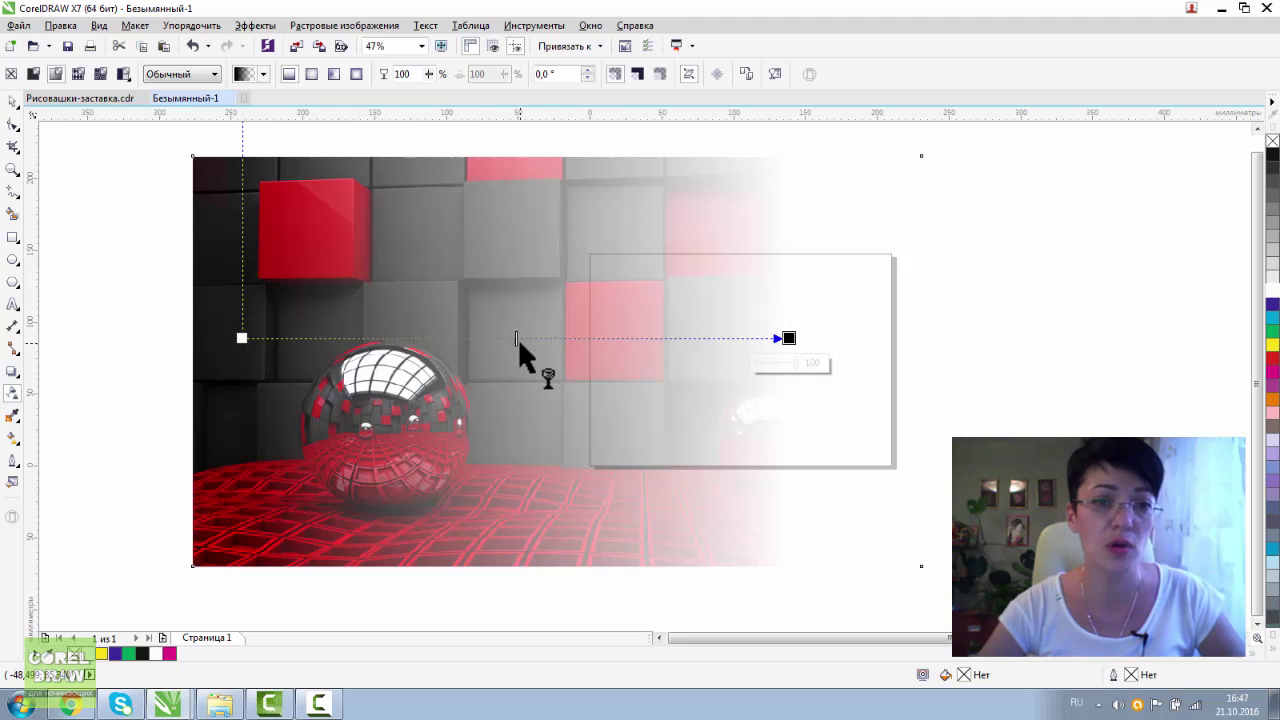
drag(516, 343, 406, 338)
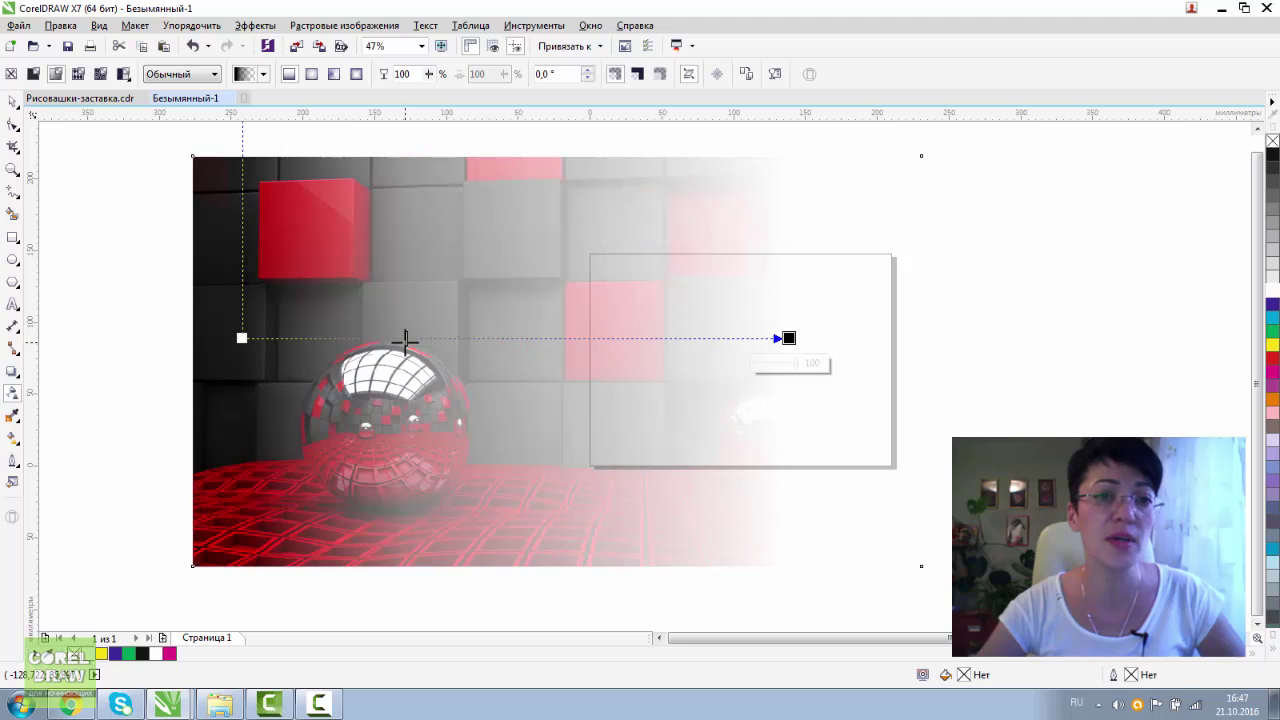
drag(675, 338, 433, 338)
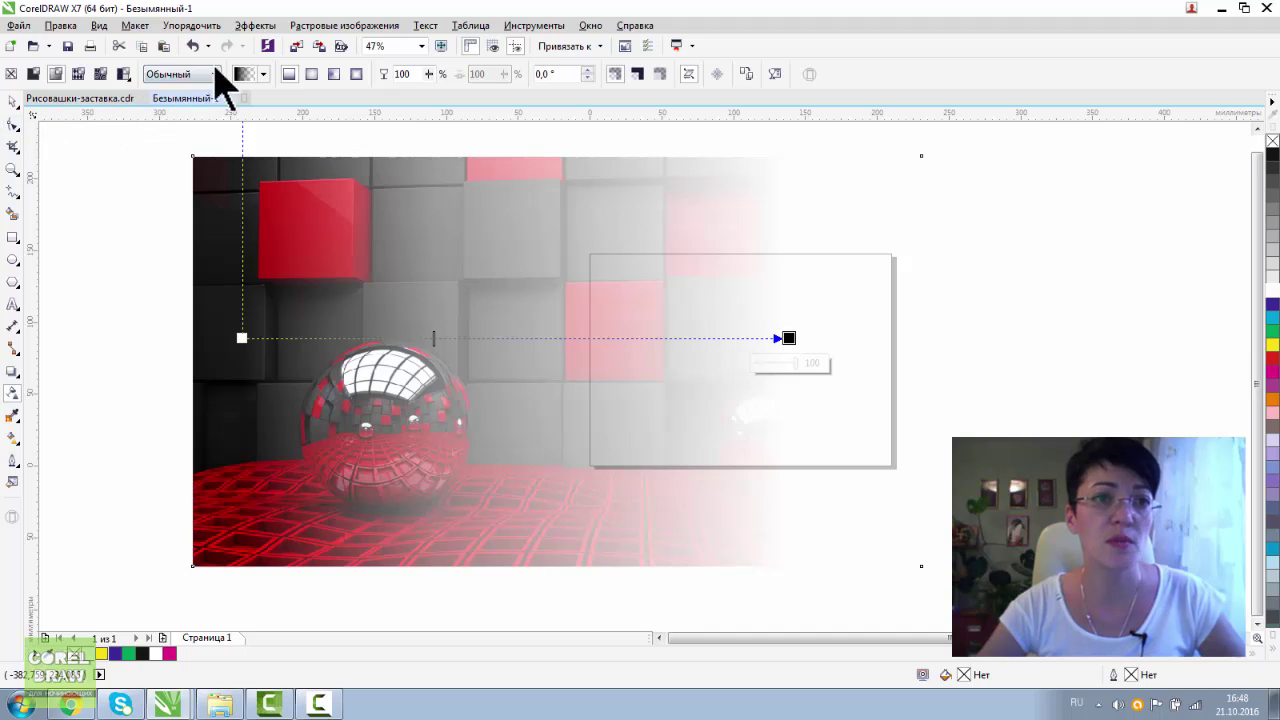
Switch the image's transparency to elliptical and enlarge the ellipse, rotating it to about 4.3°
click(312, 75)
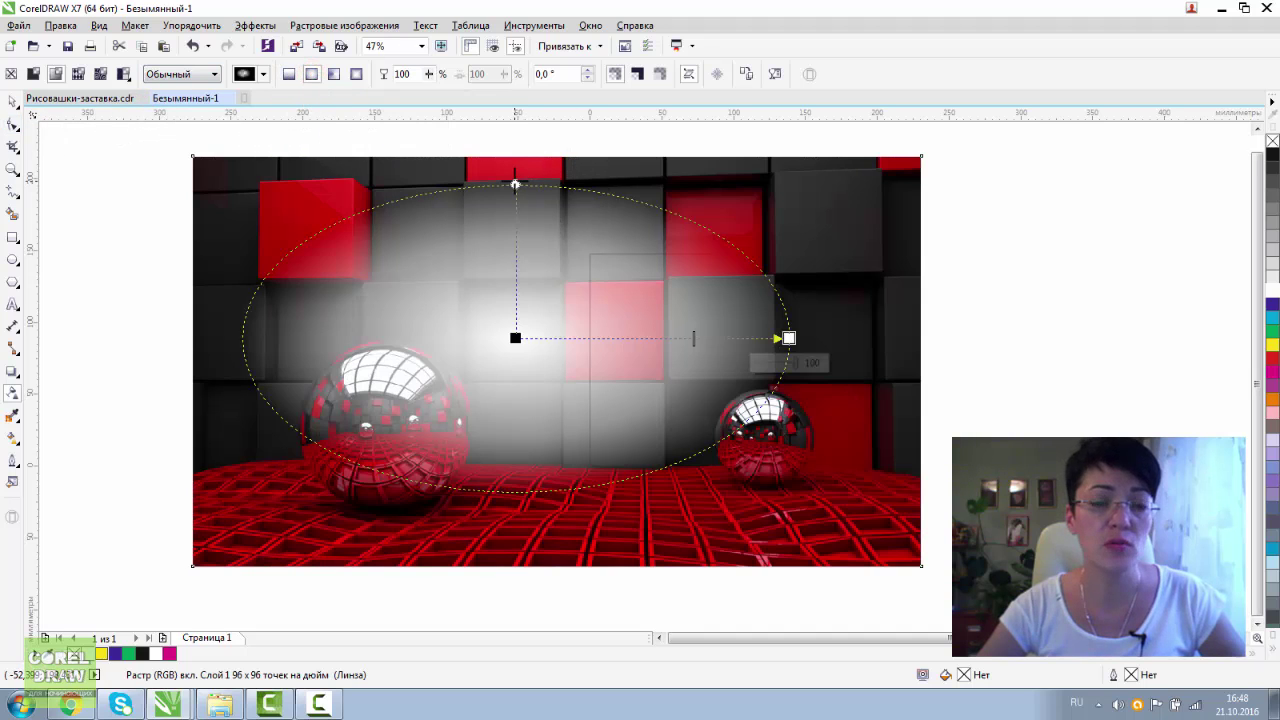
drag(515, 184, 510, 152)
drag(786, 338, 852, 324)
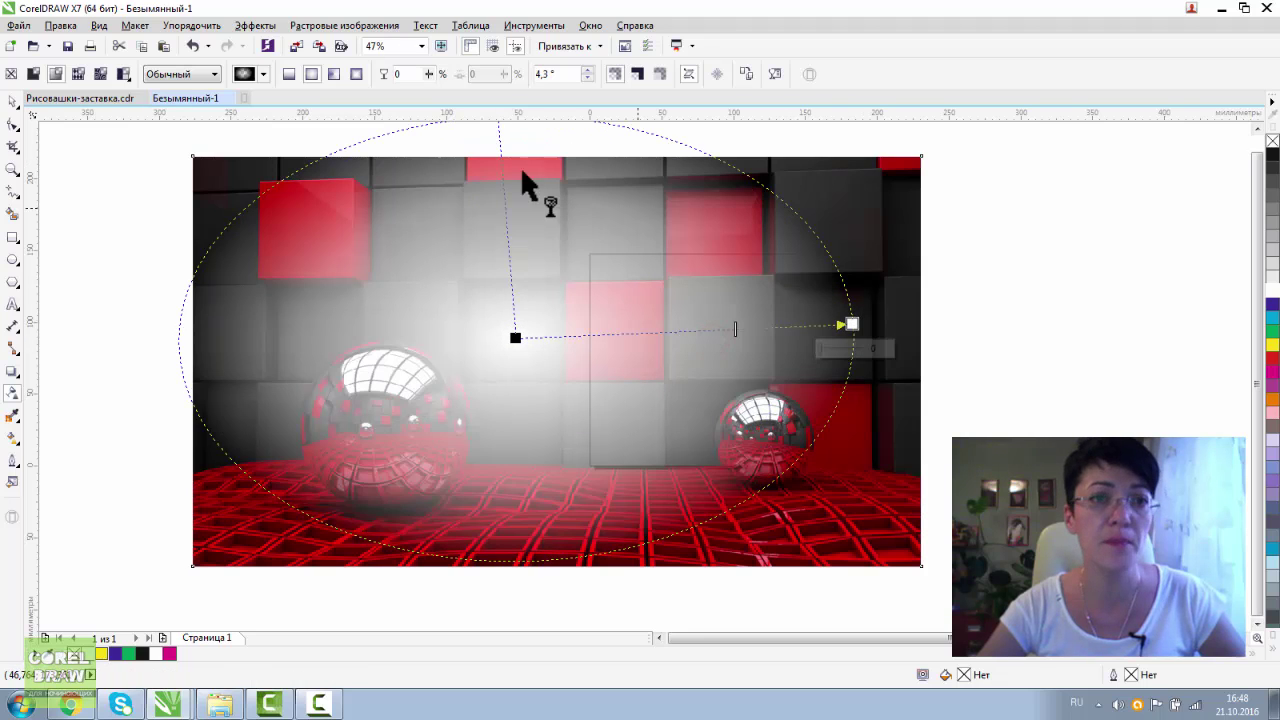
Try a conical transparency rotated to about 148.9°, and change it to a smaller rectangular one at about 146.1°
click(334, 74)
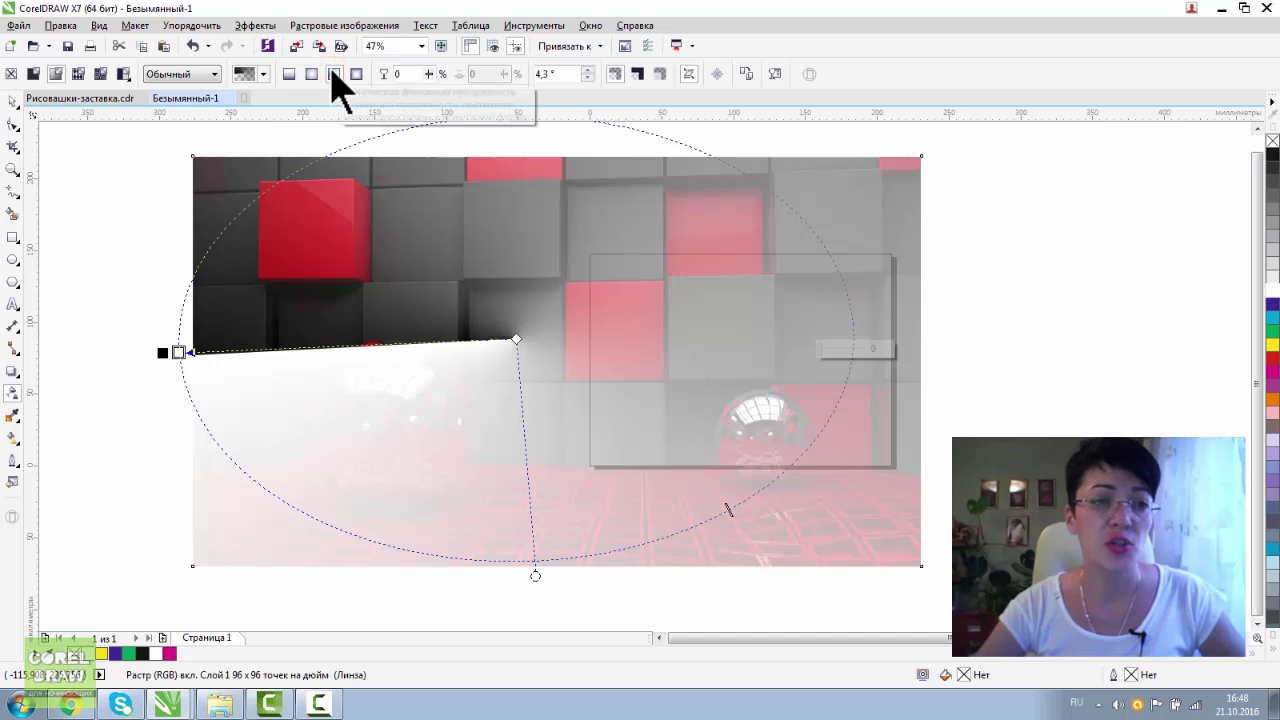
drag(176, 352, 655, 386)
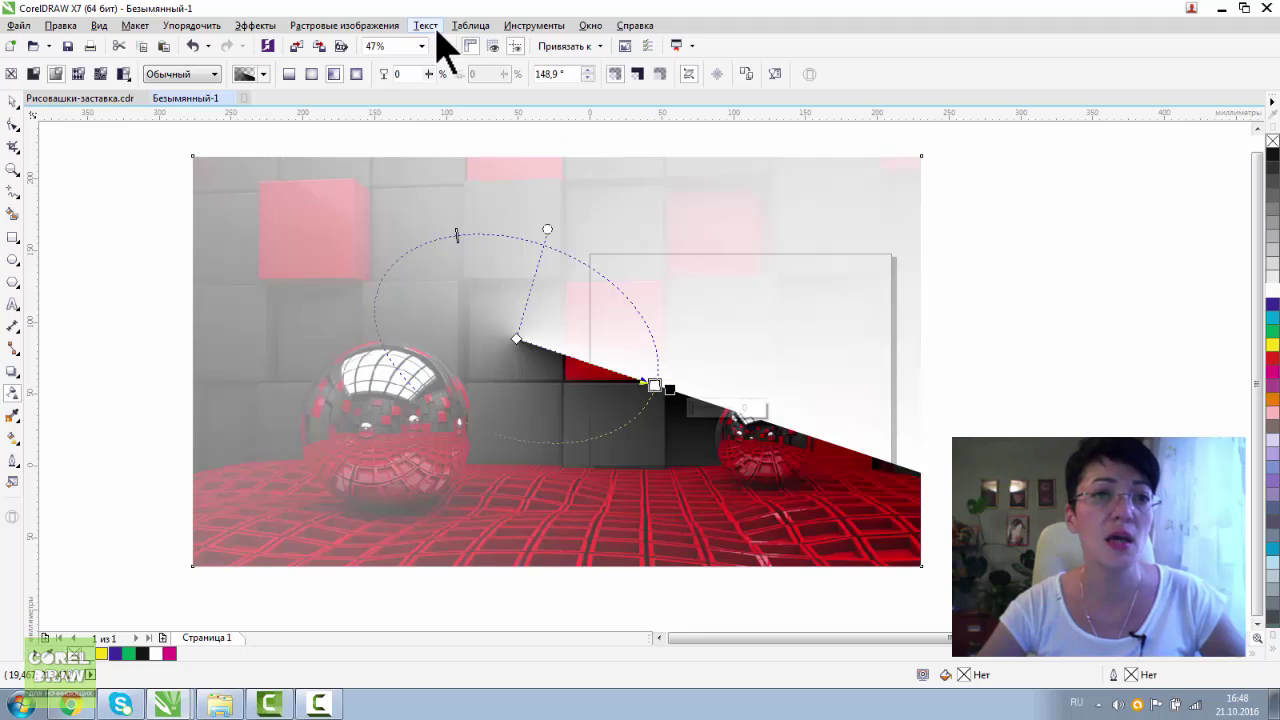
click(357, 74)
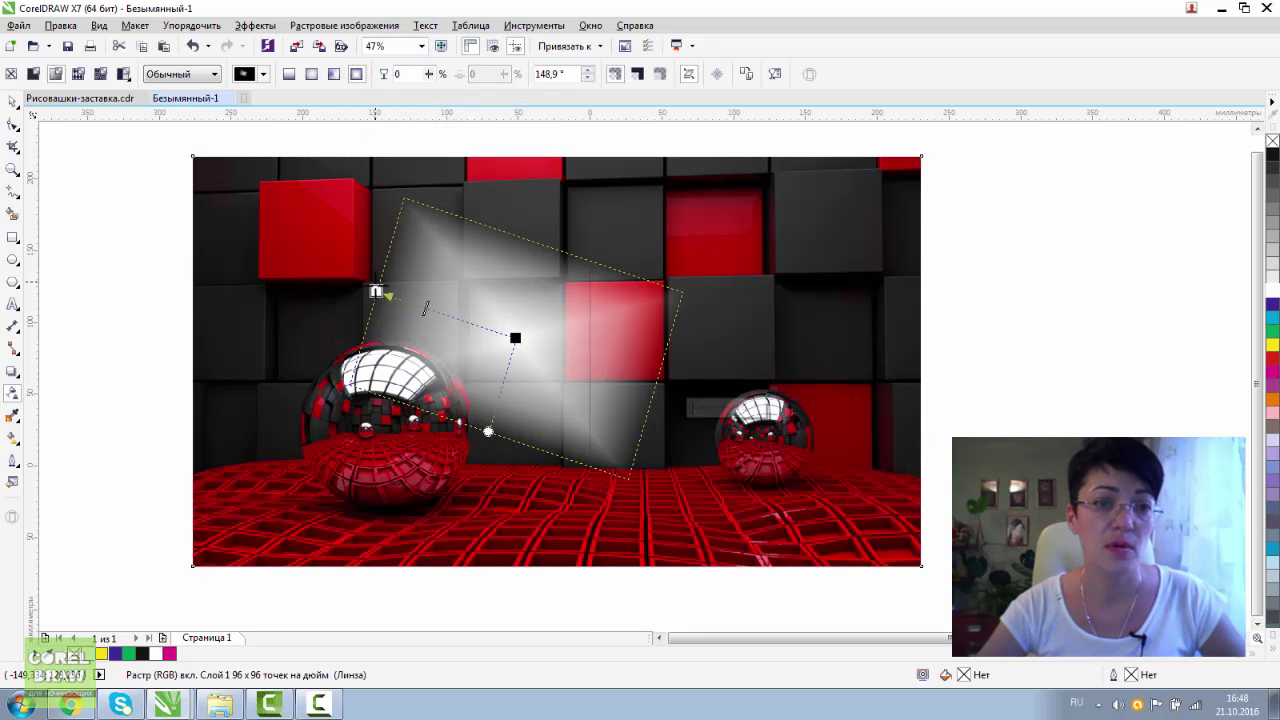
drag(376, 291, 421, 300)
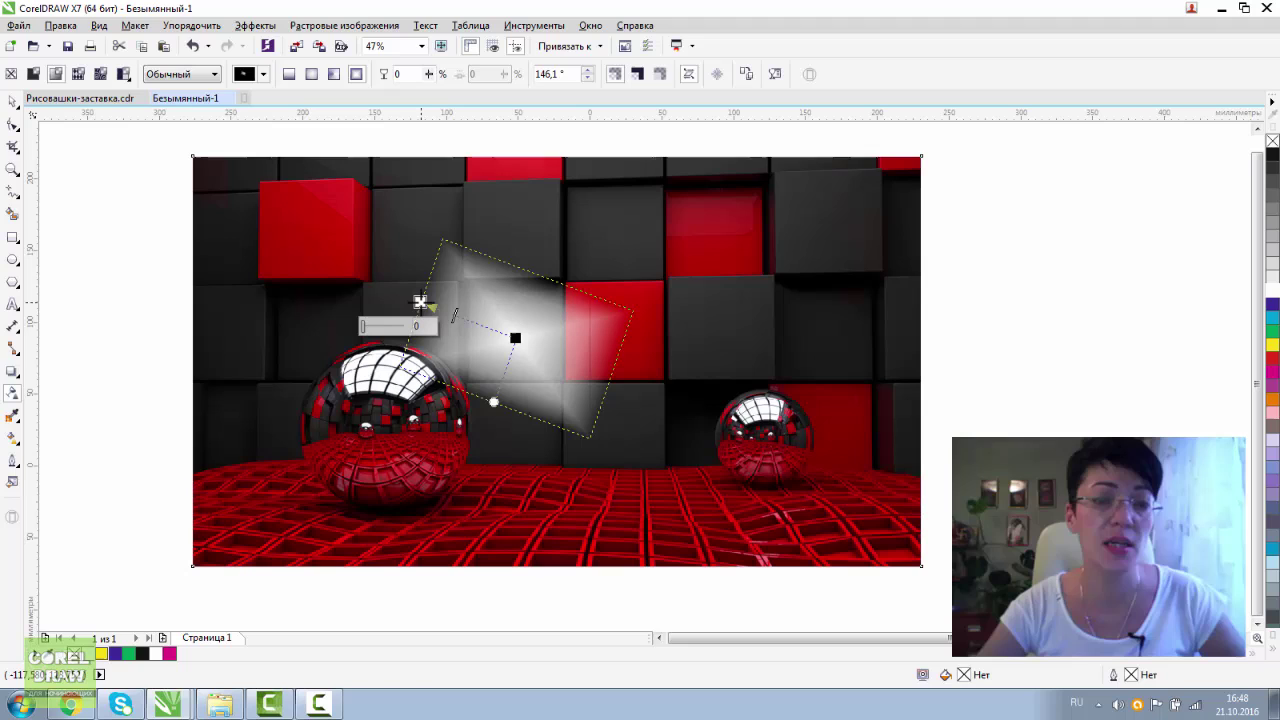
Apply a uniform transparency to the image and set its value to 30
click(33, 74)
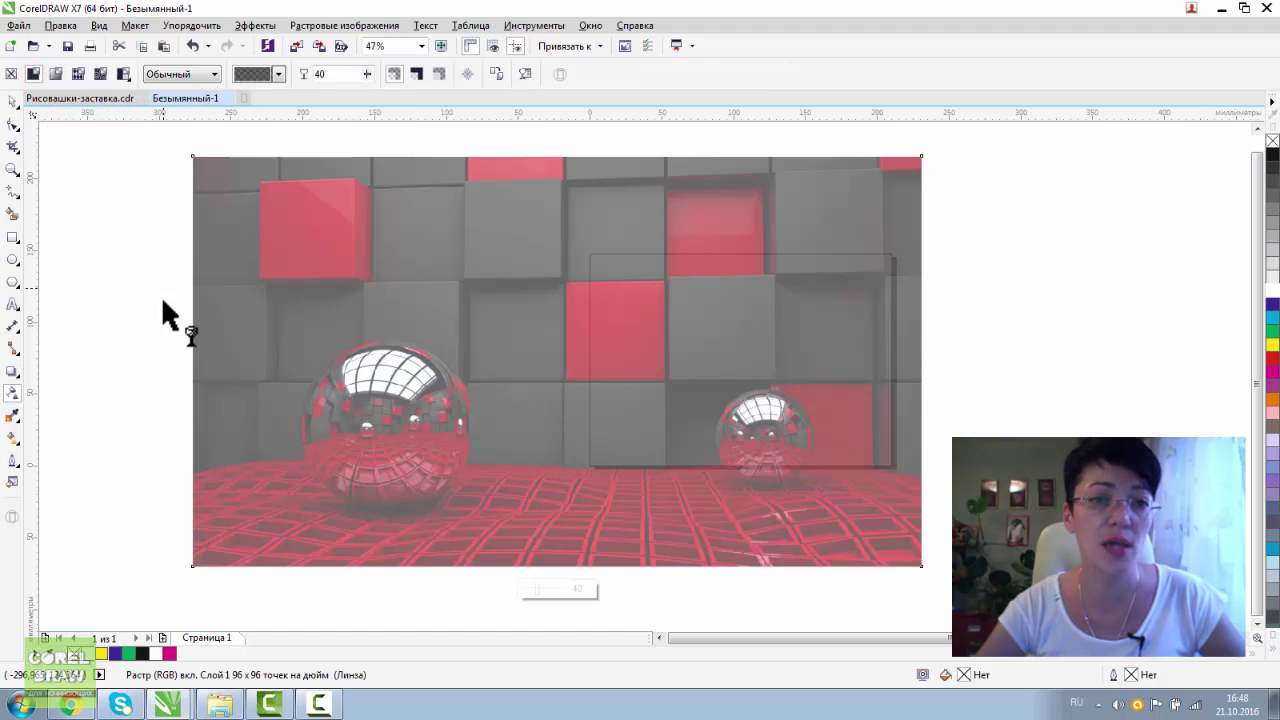
double_click(330, 74)
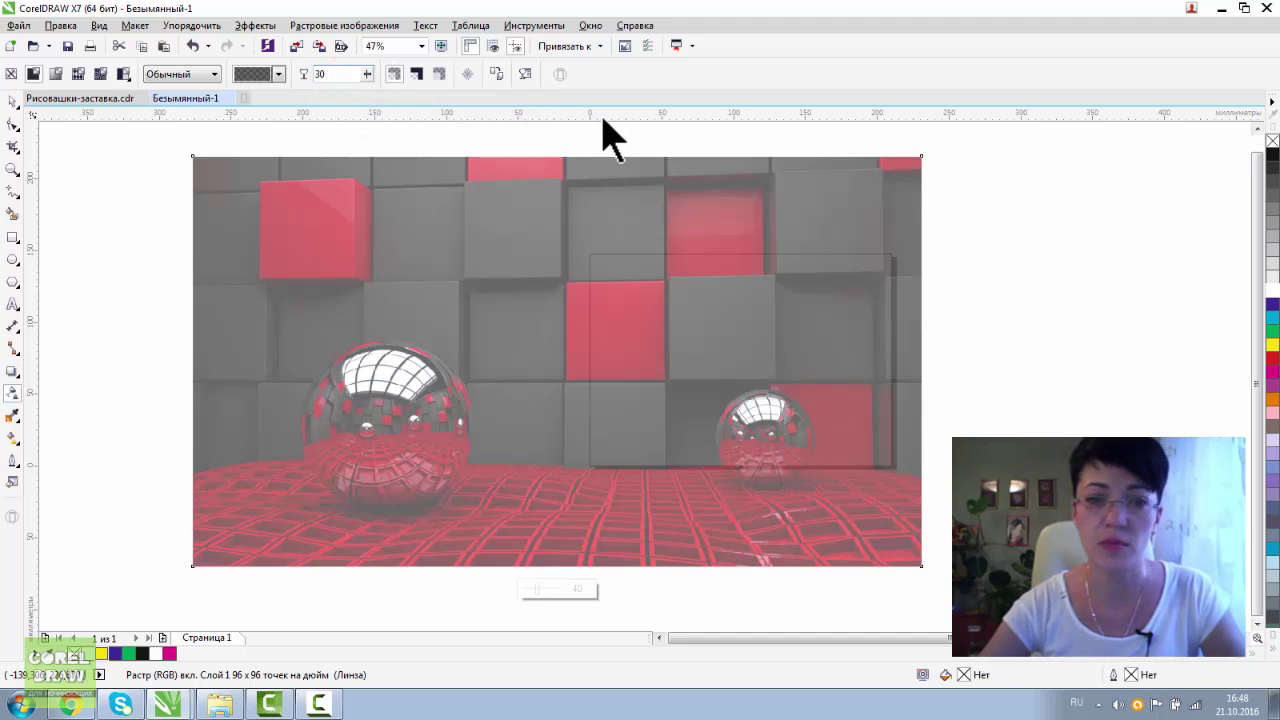
key(Return)
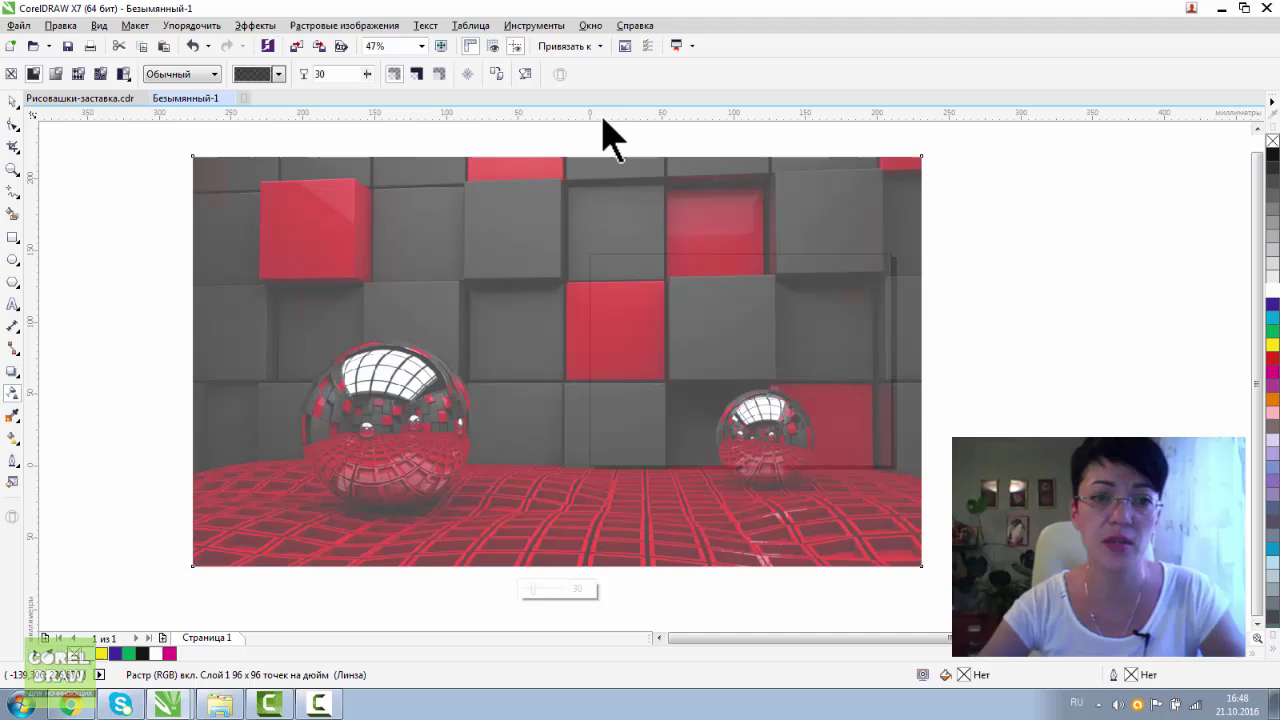
Try the uniform transparency of the image at 100 and at 0
double_click(336, 74)
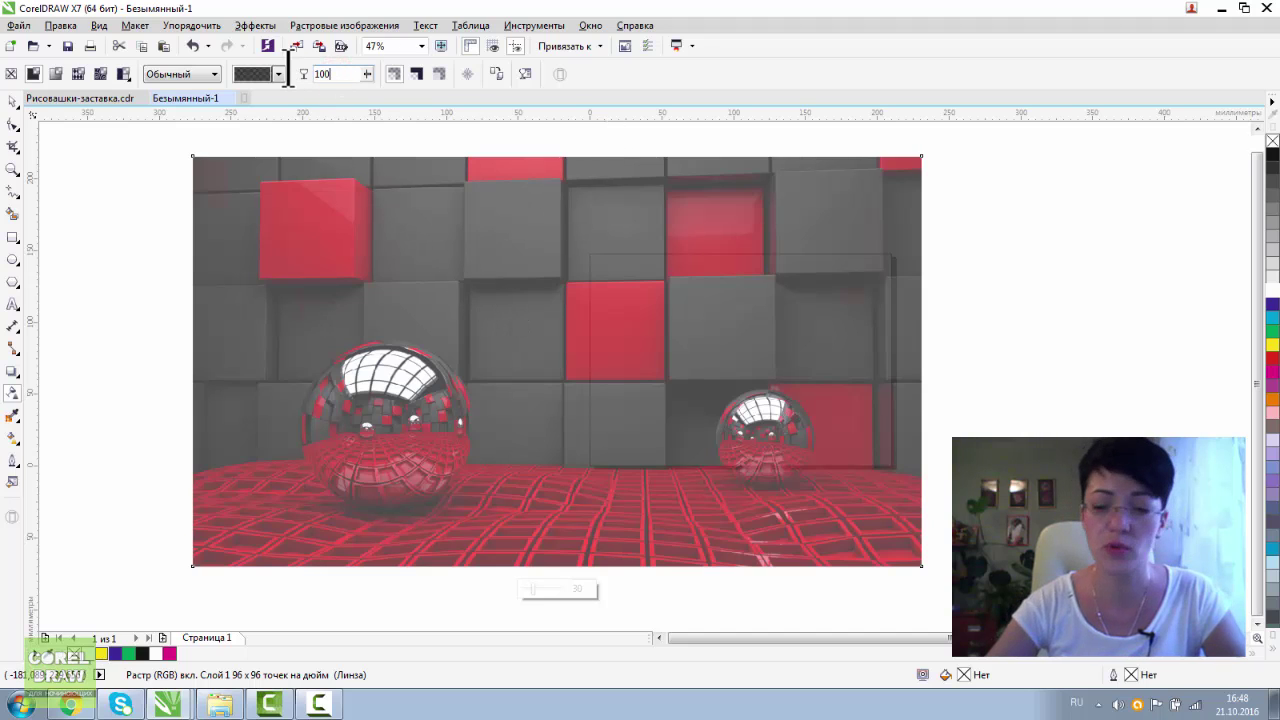
key(Return)
double_click(334, 74)
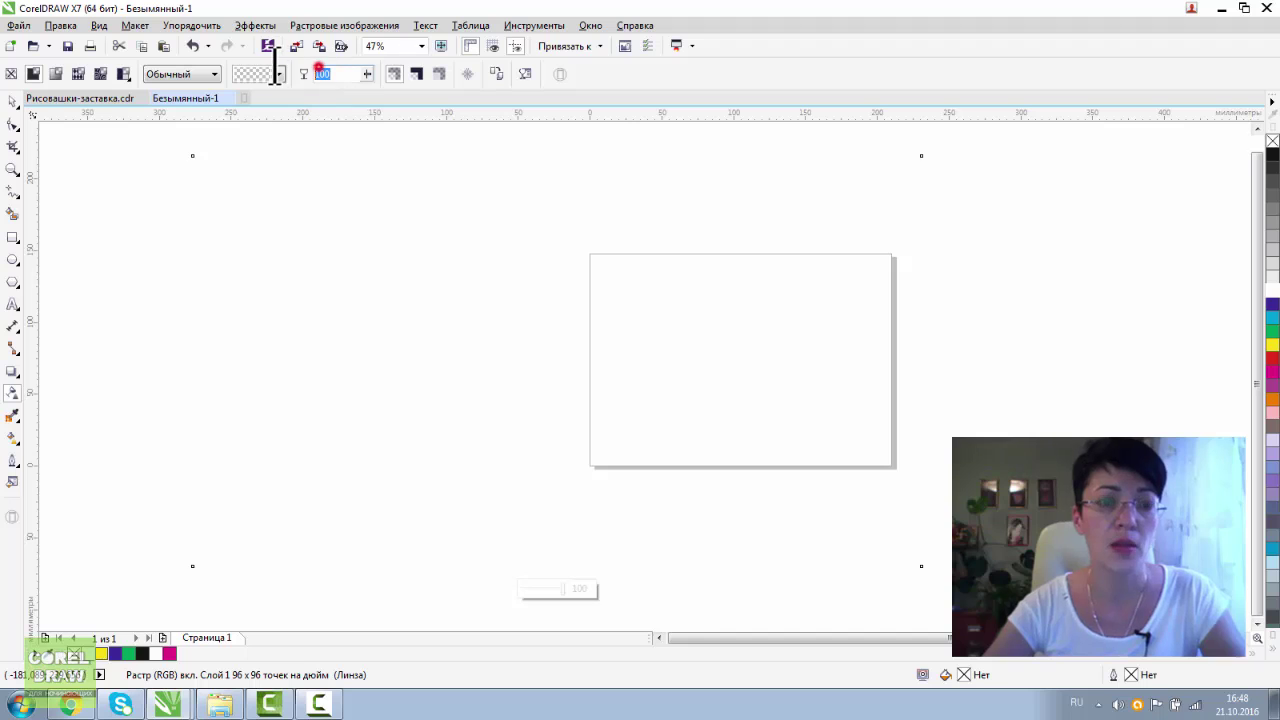
text(0)
key(Return)
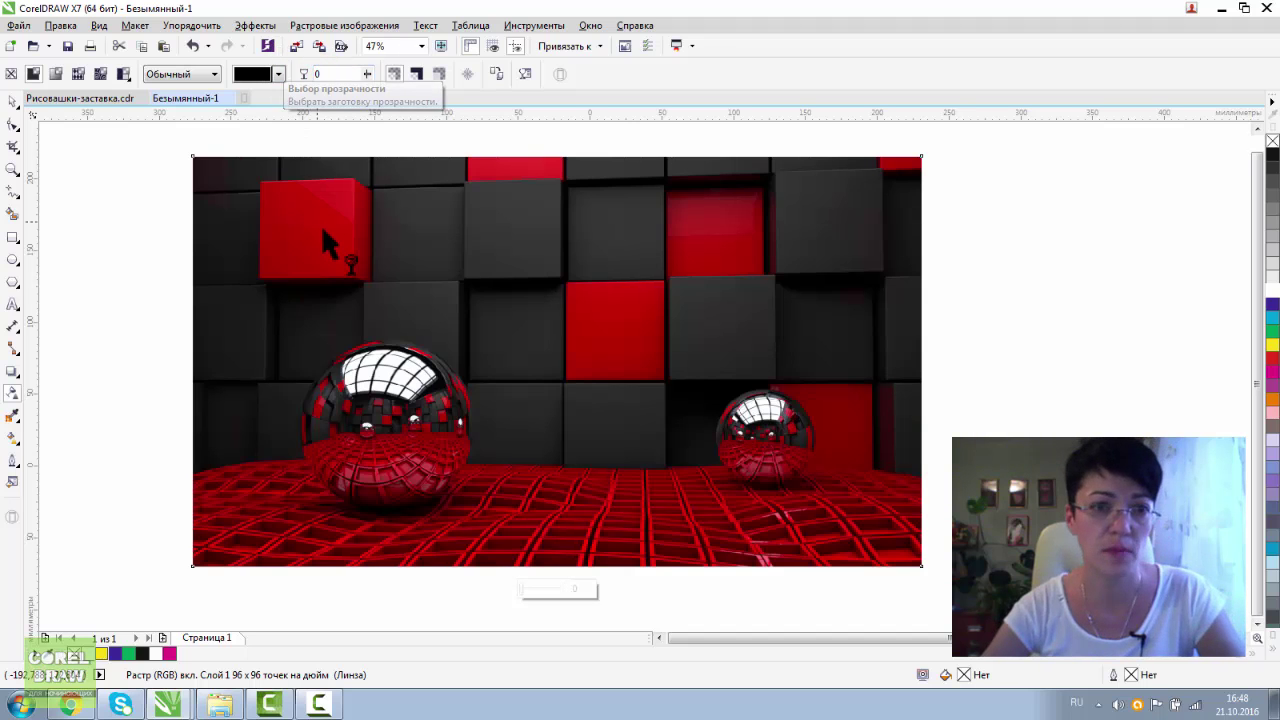
Set the image's uniform transparency back to 30
double_click(334, 74)
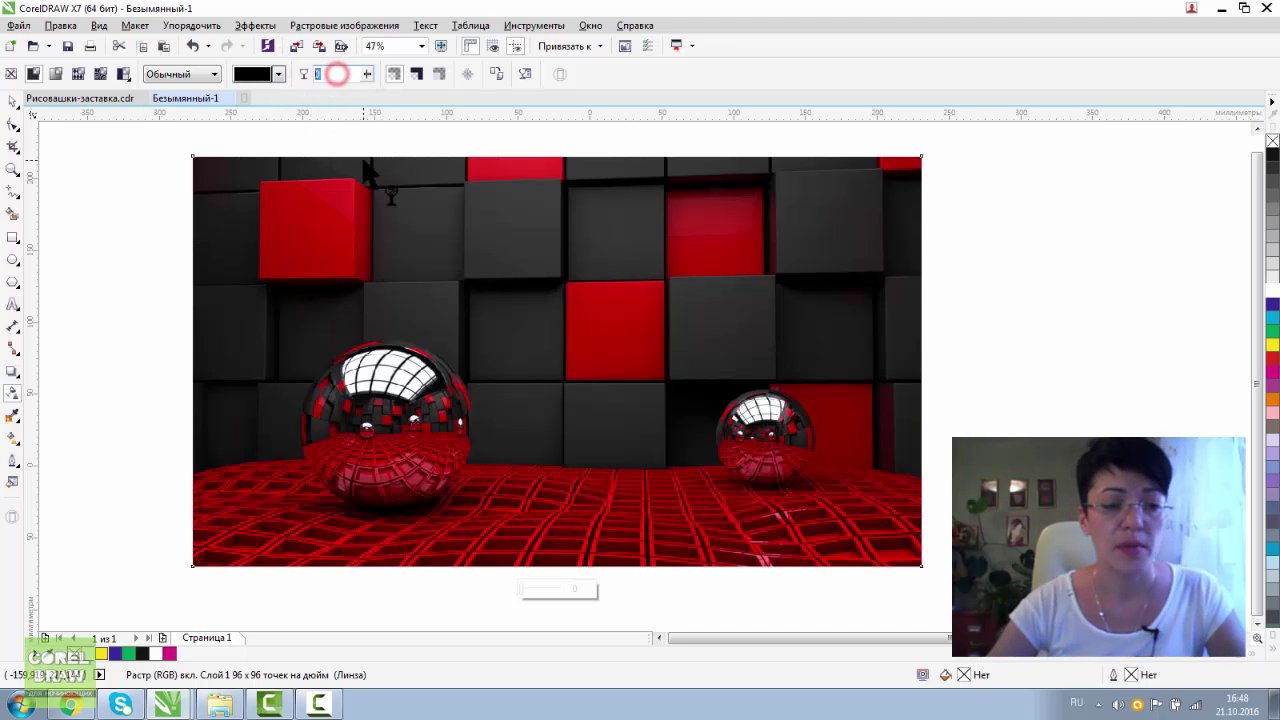
text(30)
key(Return)
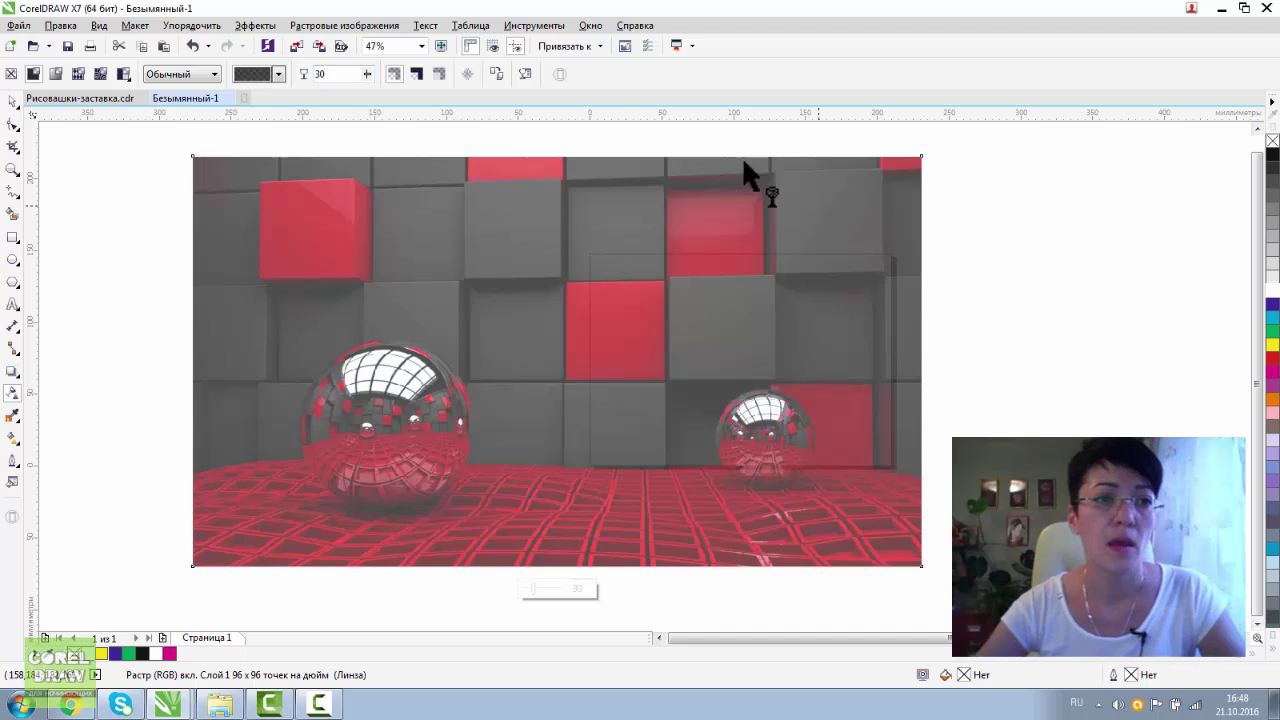
click(12, 101)
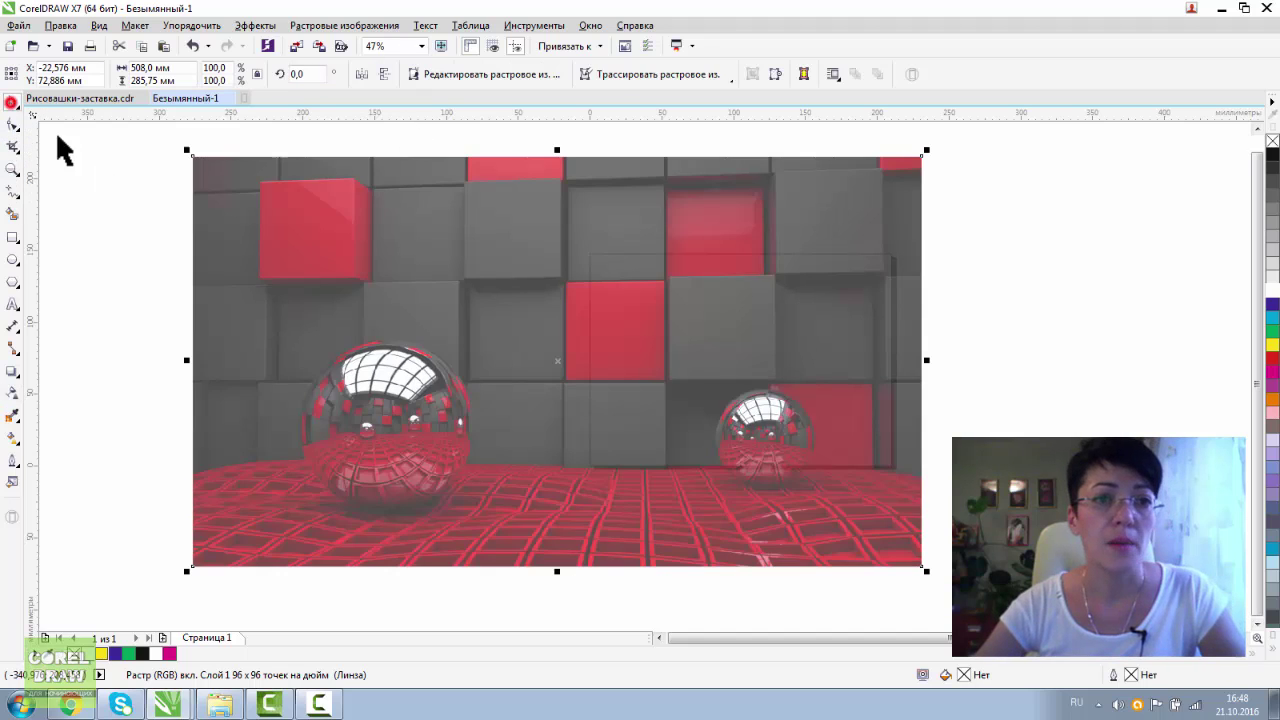
Remove the transparency from the image
click(12, 392)
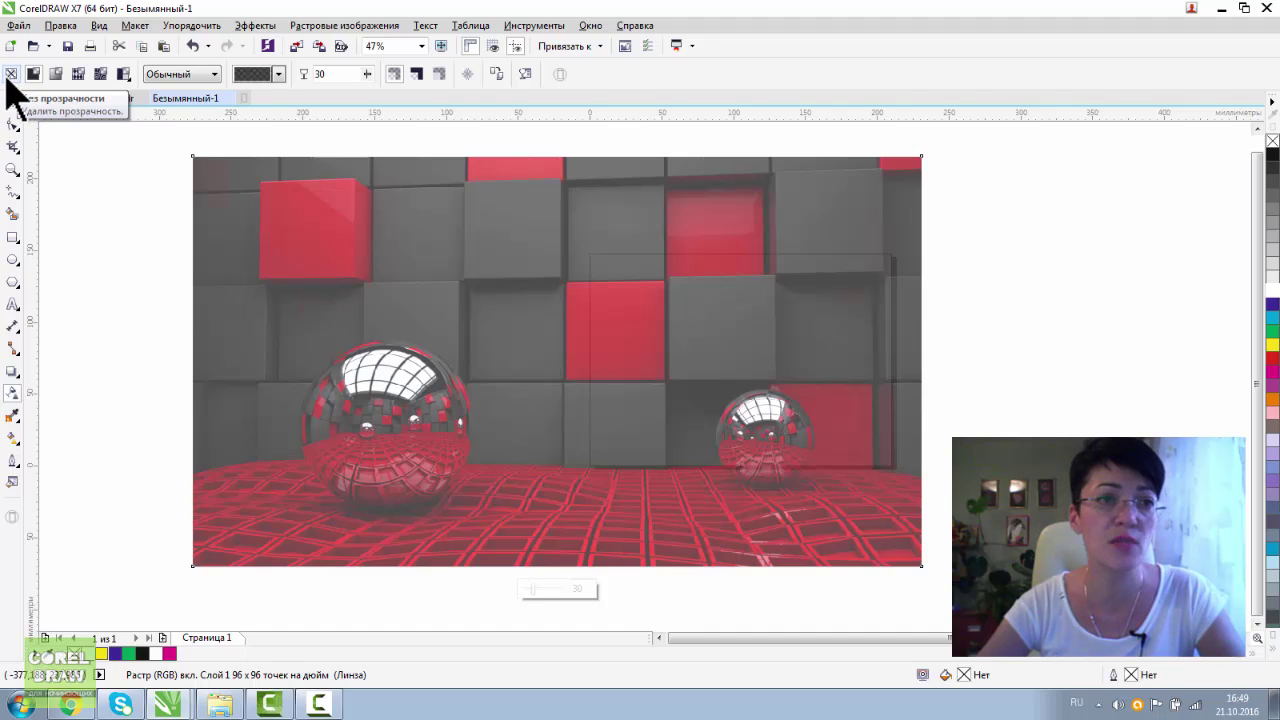
click(560, 76)
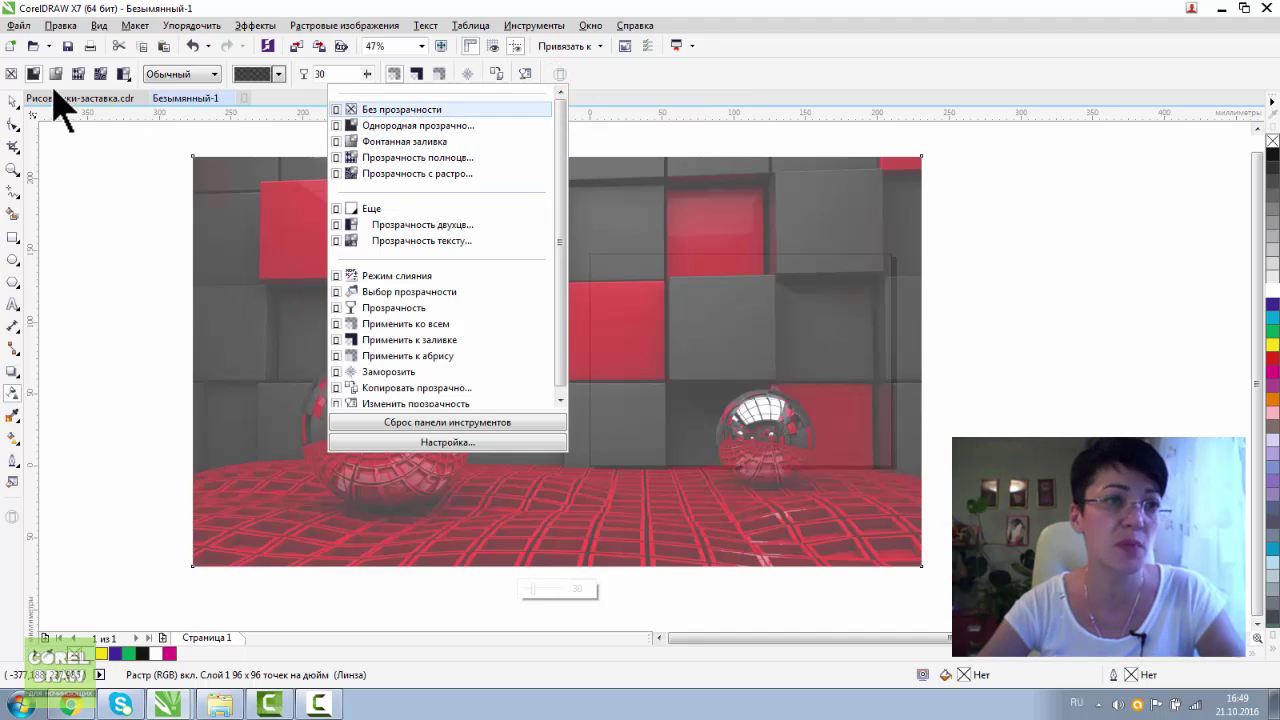
click(11, 74)
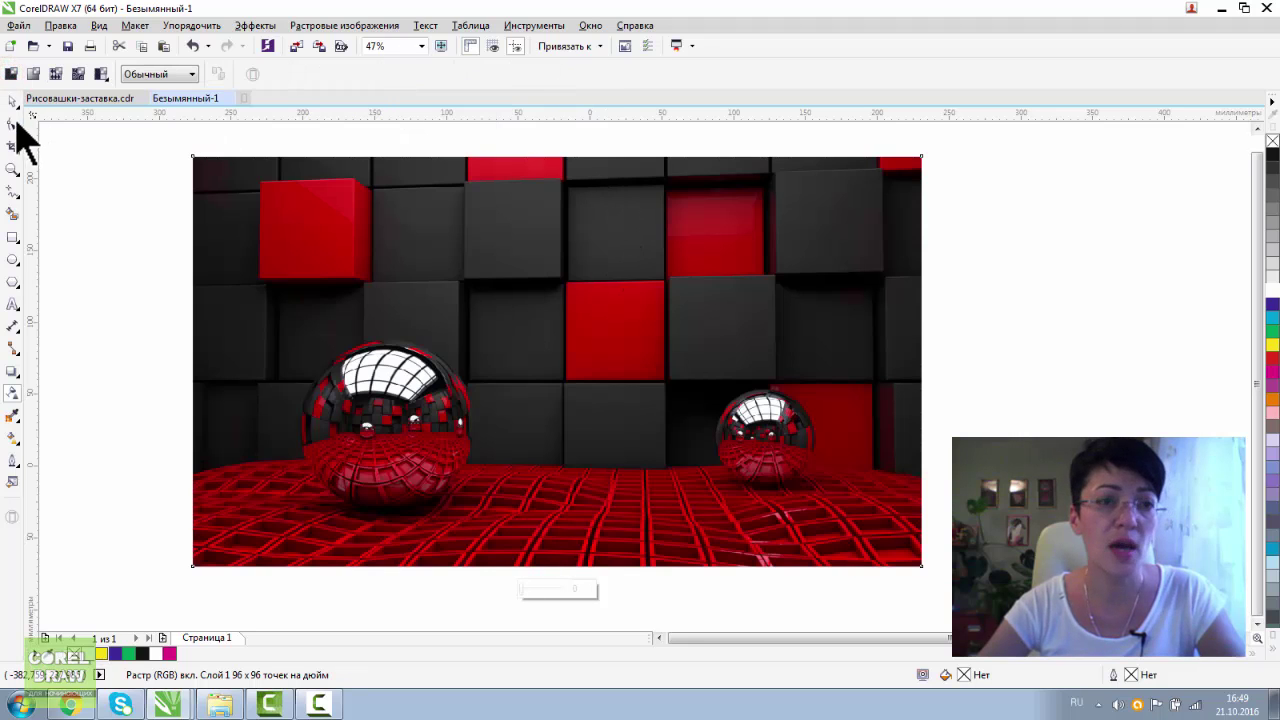
click(12, 100)
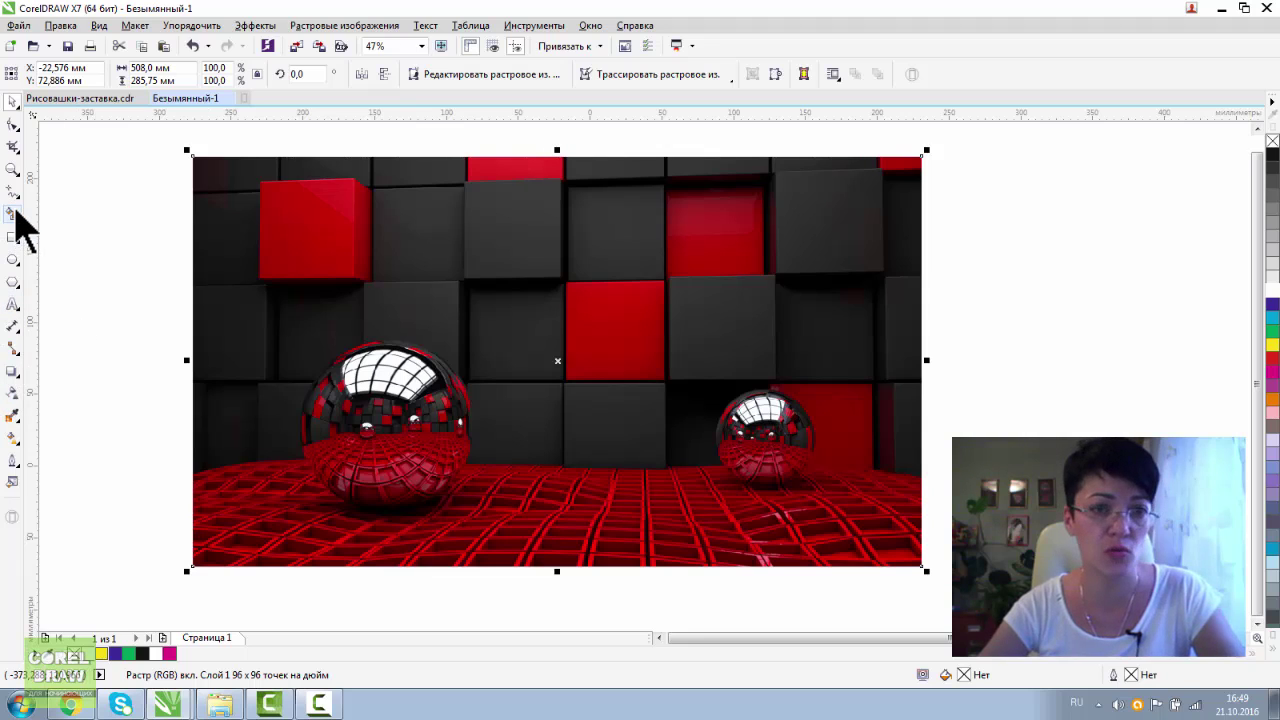
Add the artistic text "ПРОЗРАЧНОСТЬ" starting just outside the image's left edge
click(13, 304)
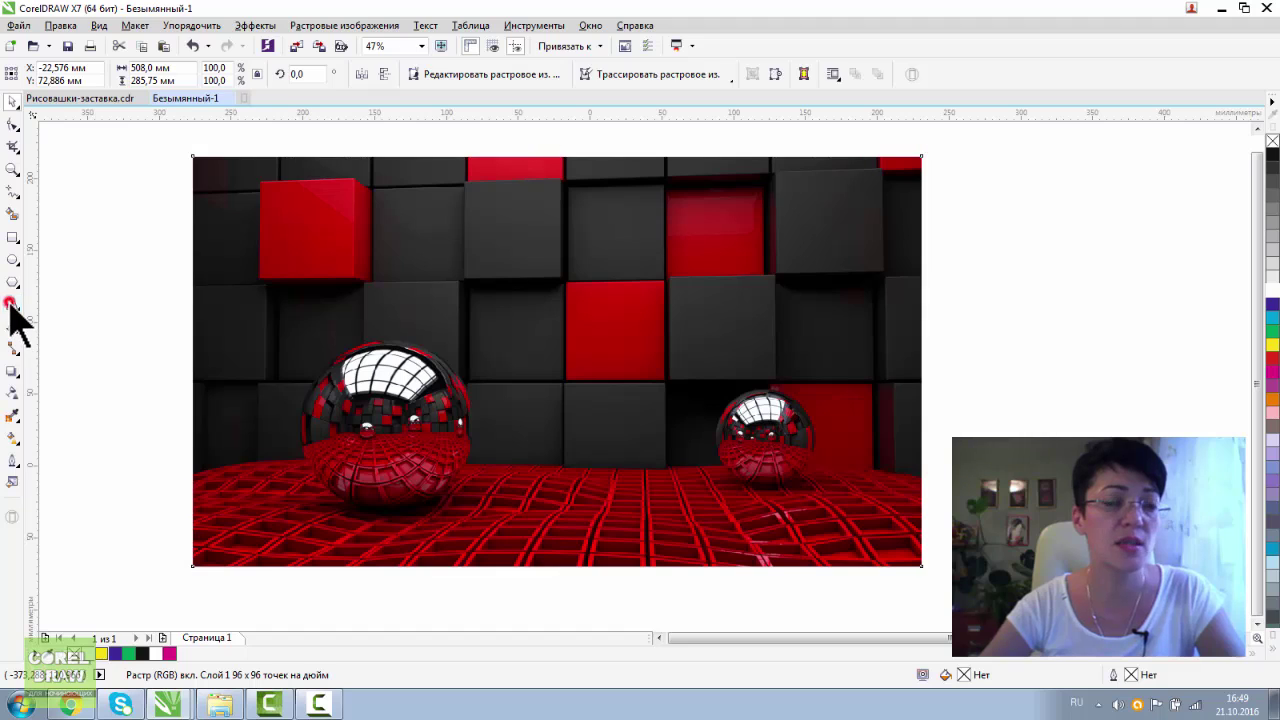
click(136, 311)
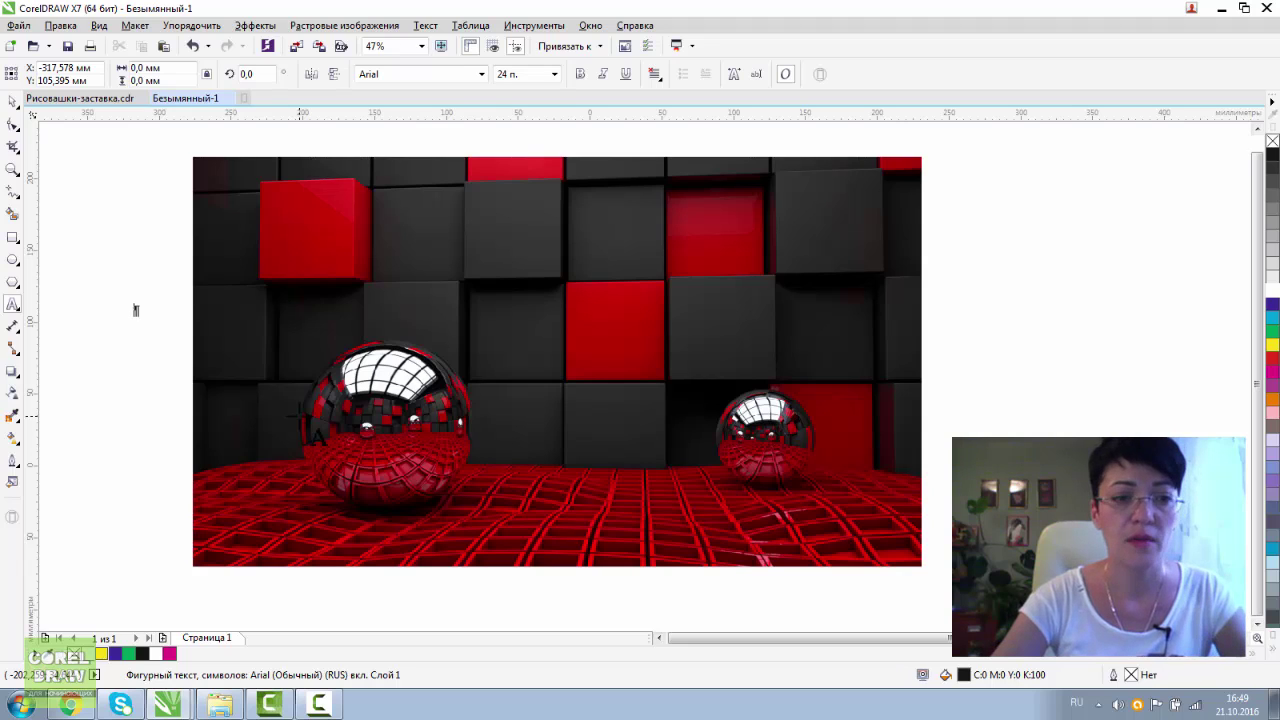
text(ПРОЗРАЧН)
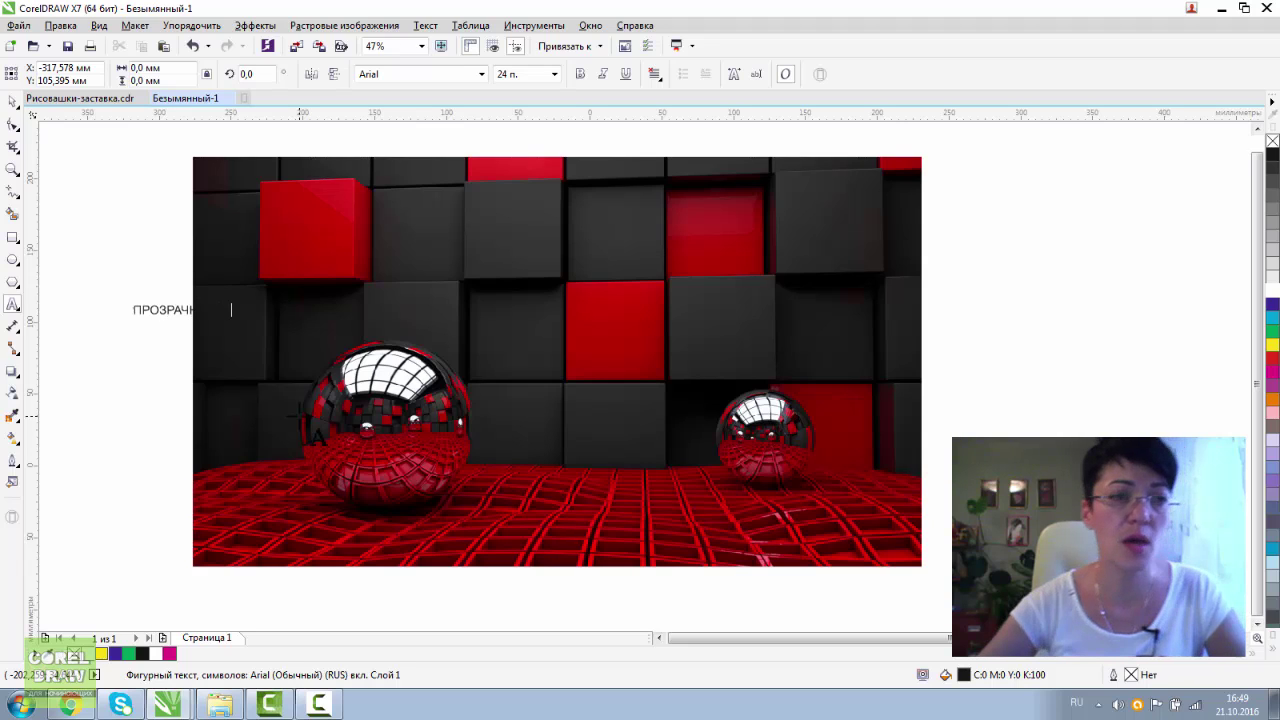
text(ОСТЬ)
Enlarge the text to about 101.6 pt and move it over the upper part of the image
click(12, 102)
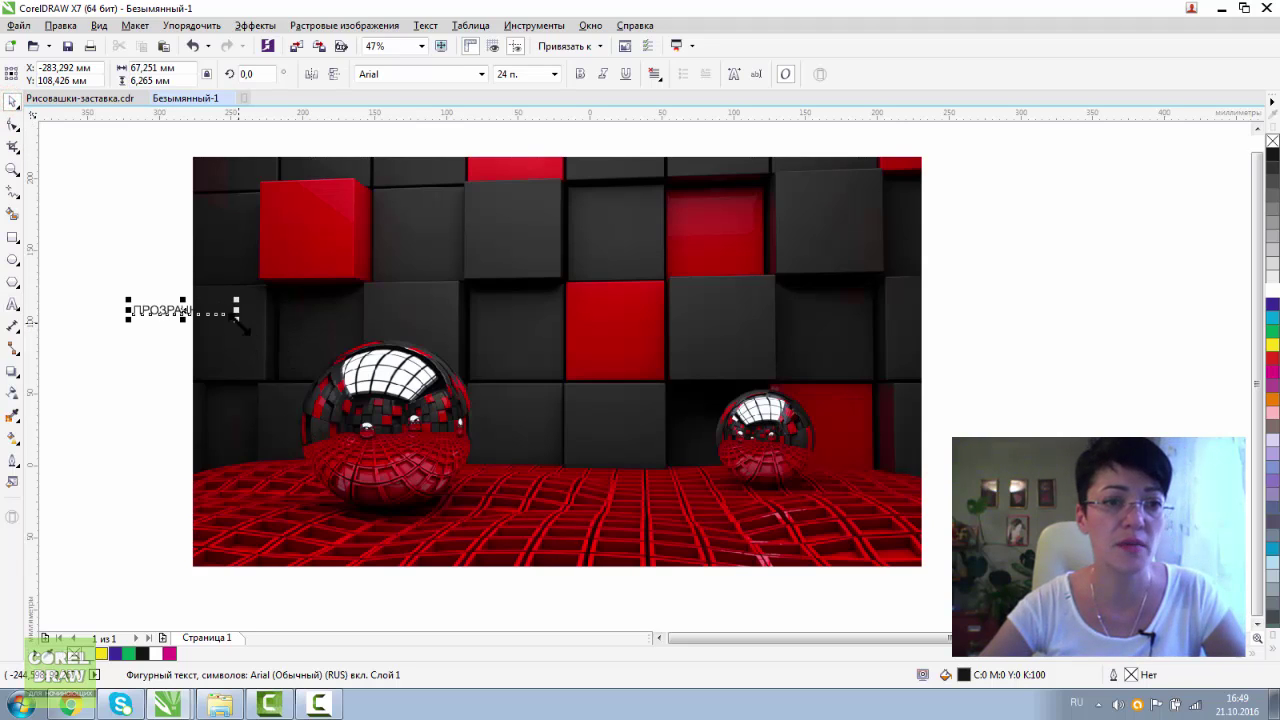
drag(237, 320, 548, 357)
drag(358, 326, 575, 270)
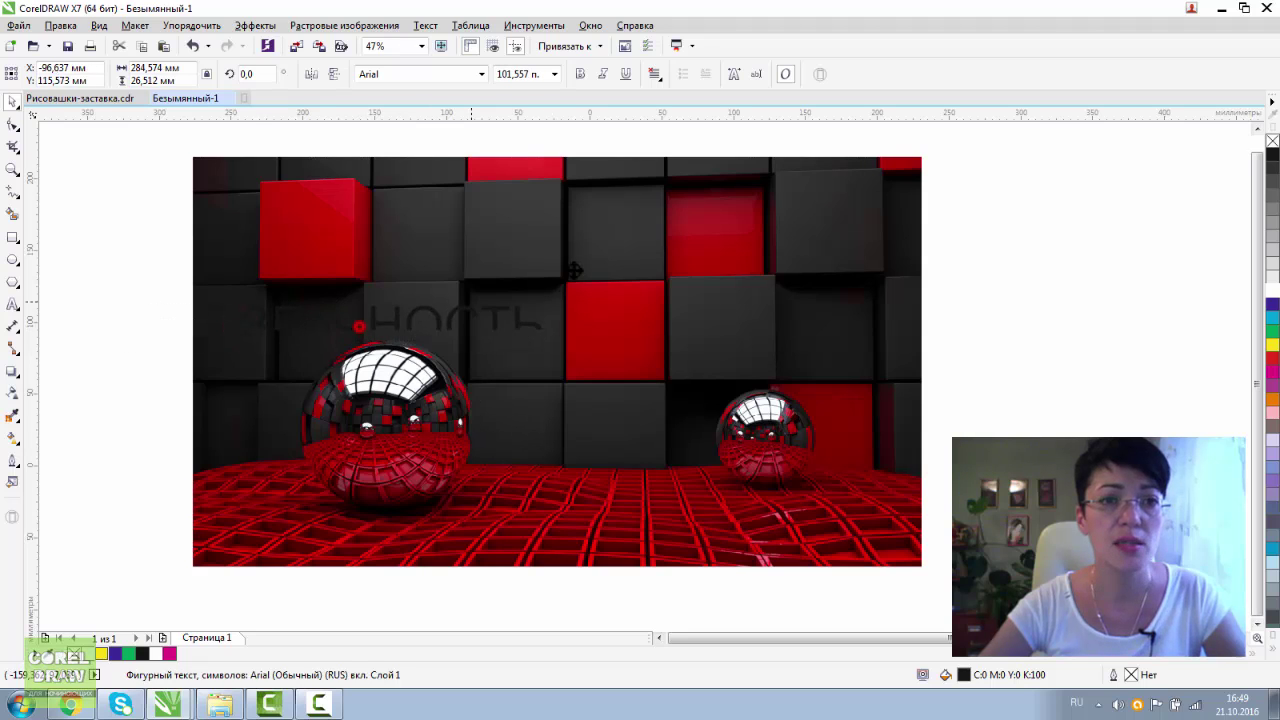
Set the text's font to Impact and enlarge the text to about 146.3 pt
click(482, 74)
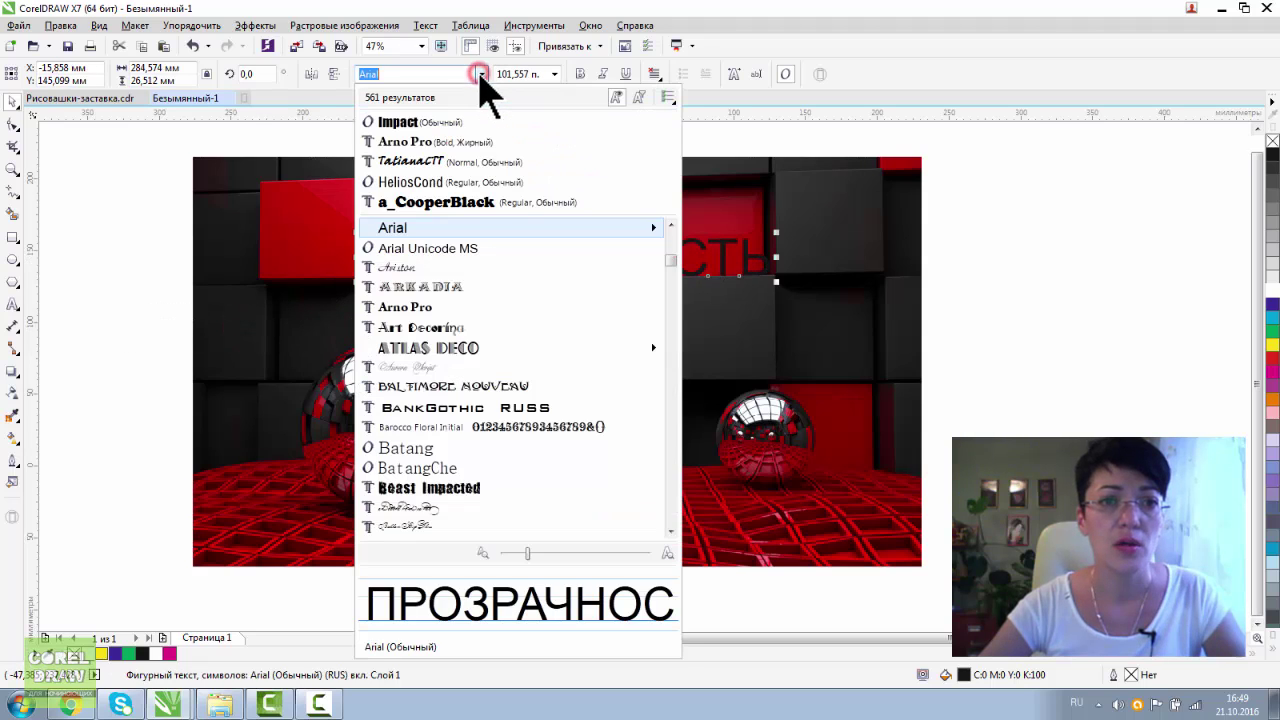
click(399, 127)
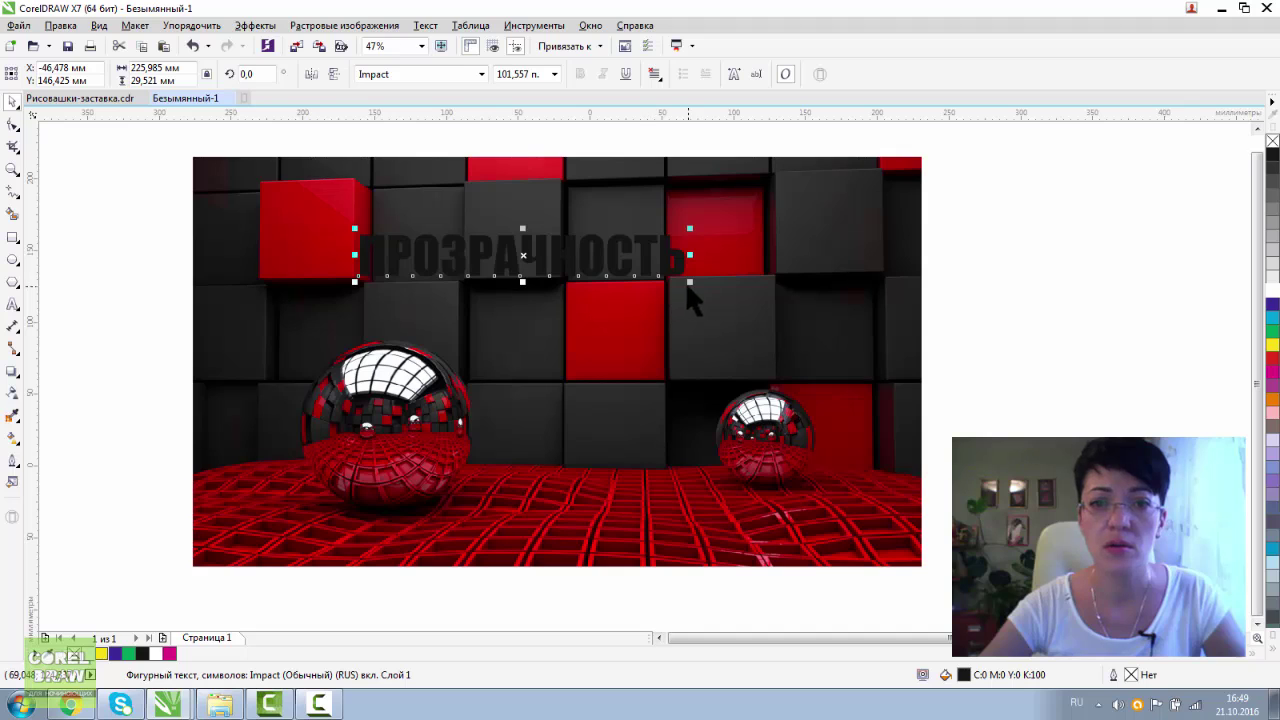
drag(690, 280, 830, 305)
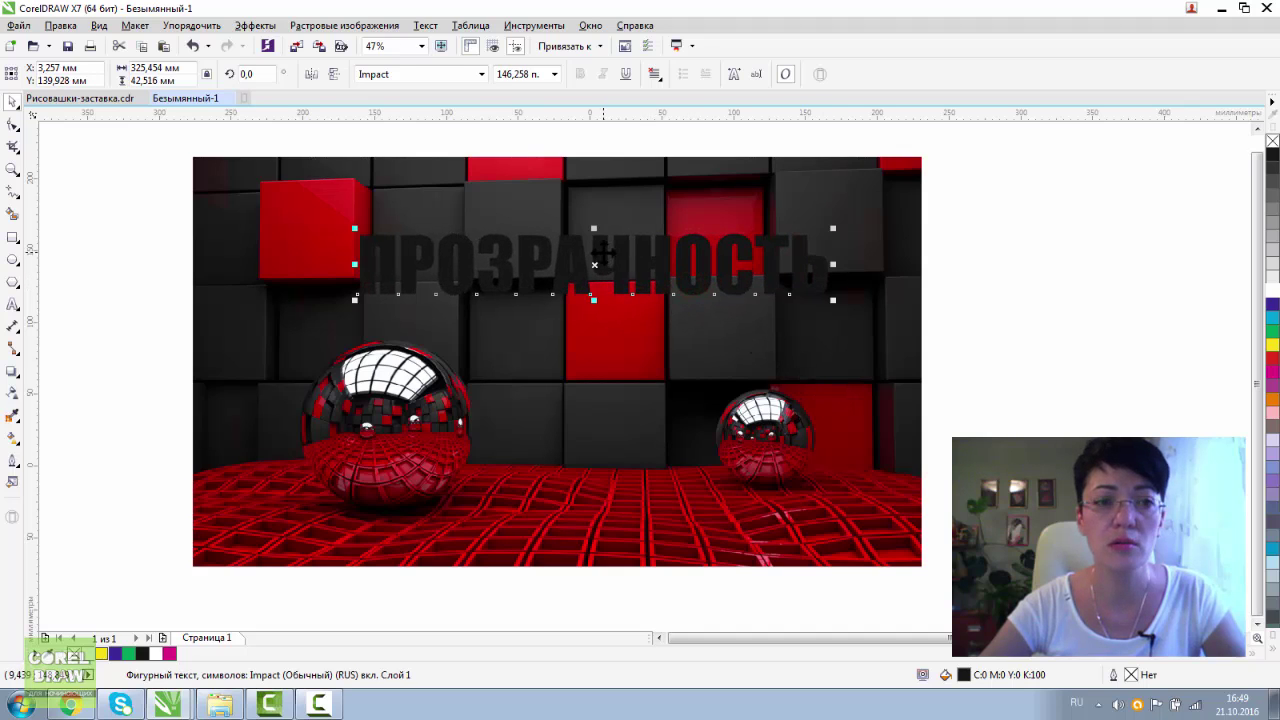
Fill the text with white and enlarge it to about 178.6 pt, spanning the upper part of the image
drag(600, 255, 537, 262)
click(1272, 287)
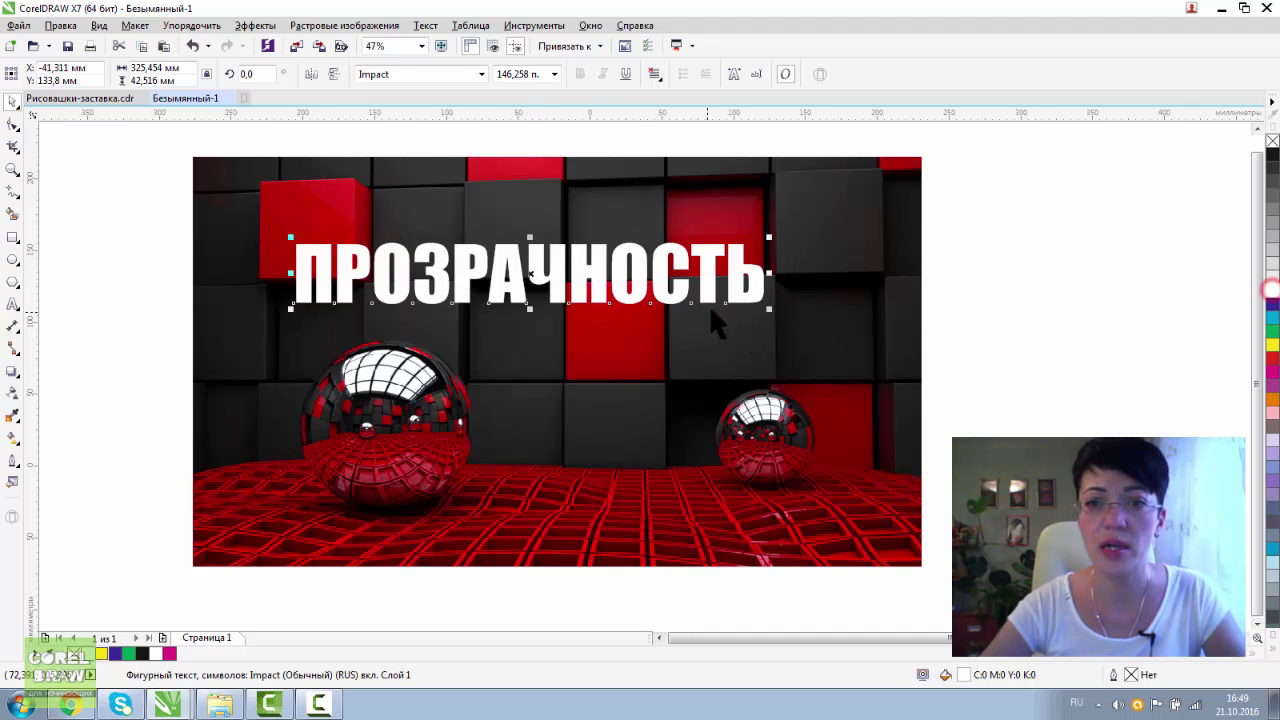
drag(768, 305, 805, 291)
Give the text a black 3.0 mm outline with "Печатать под заливкой" and "Масштабировать с объектом" enabled
right_click(1272, 152)
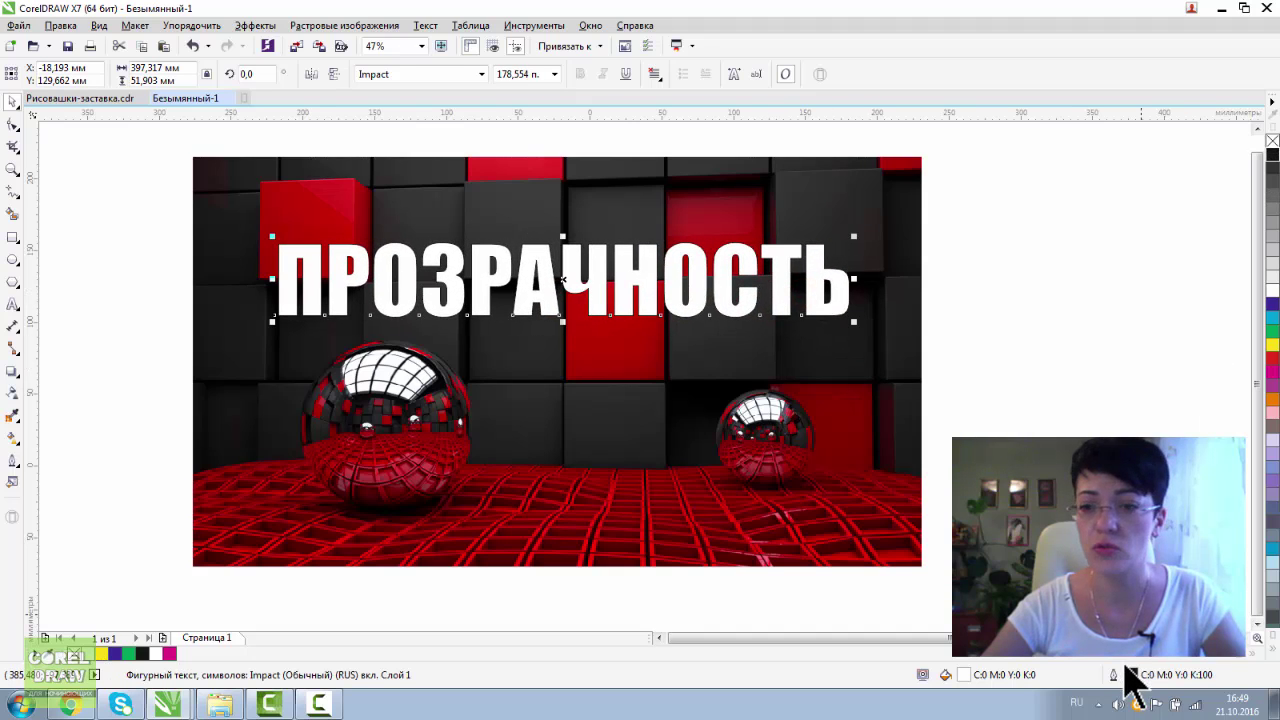
double_click(1130, 673)
click(530, 247)
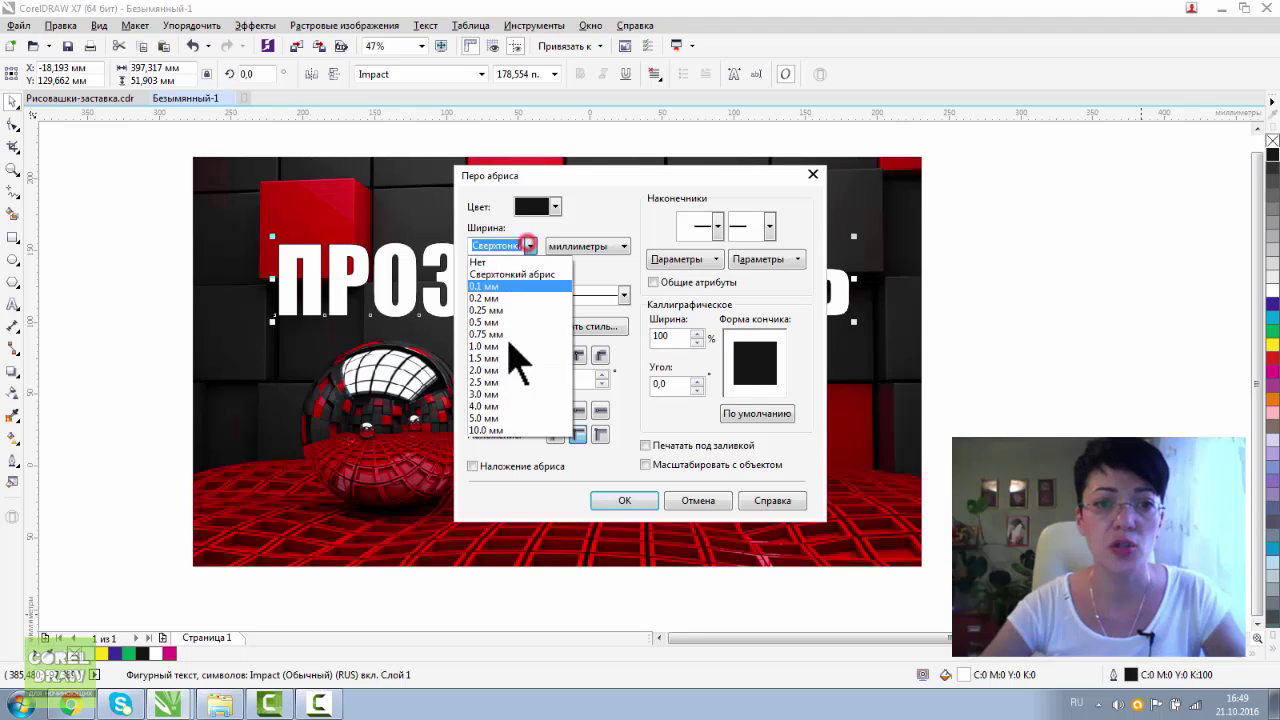
click(490, 396)
click(655, 446)
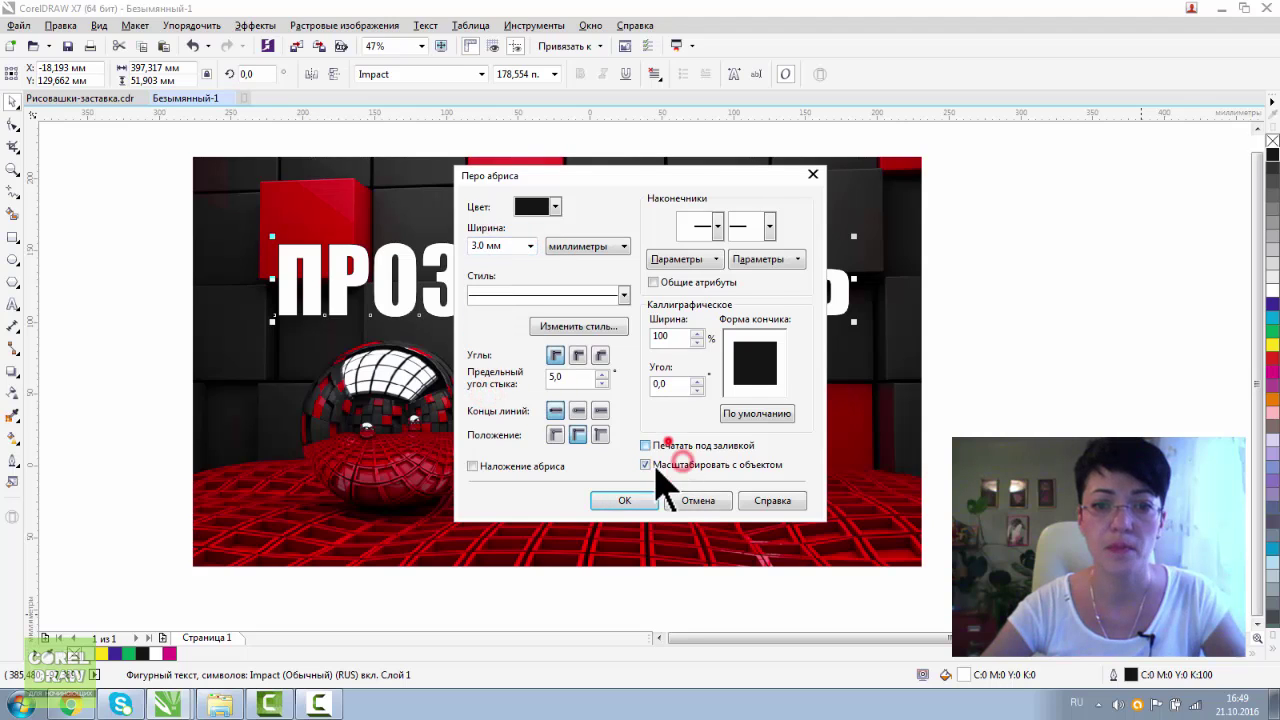
click(624, 500)
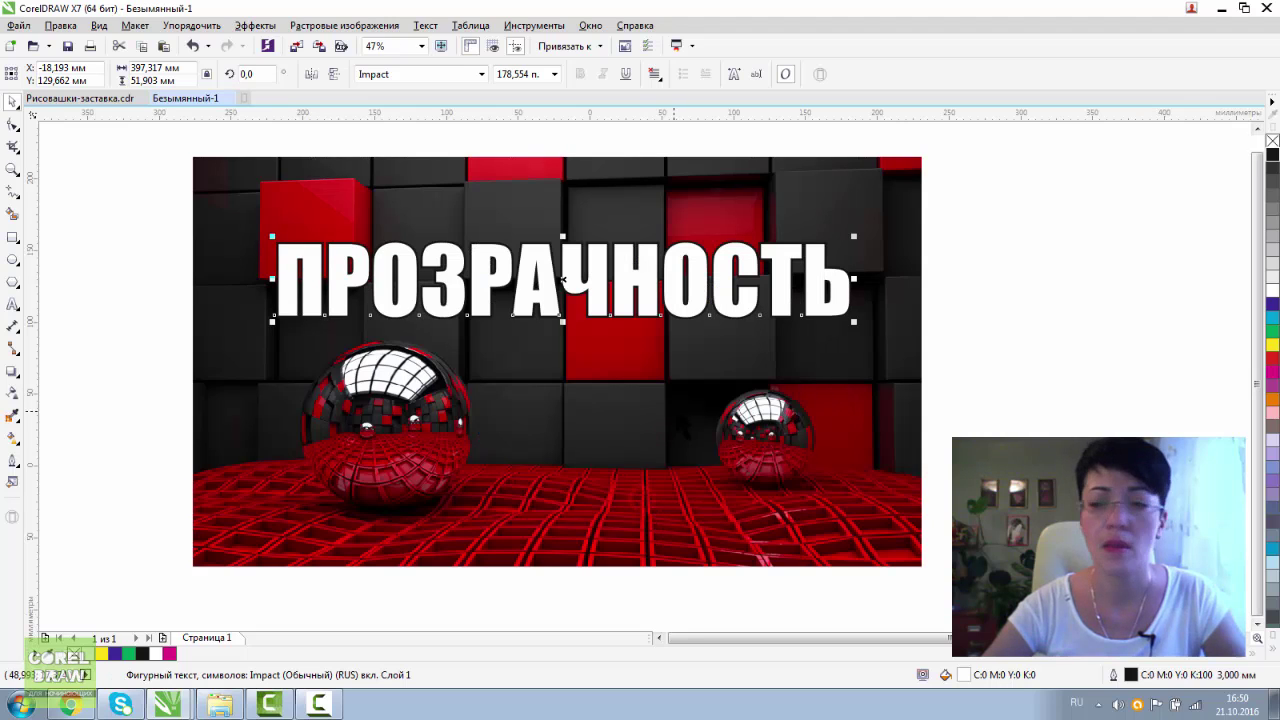
Thicken the text's outline to 5.0 mm and shift the text slightly up and to the left on the image
double_click(1161, 674)
click(530, 247)
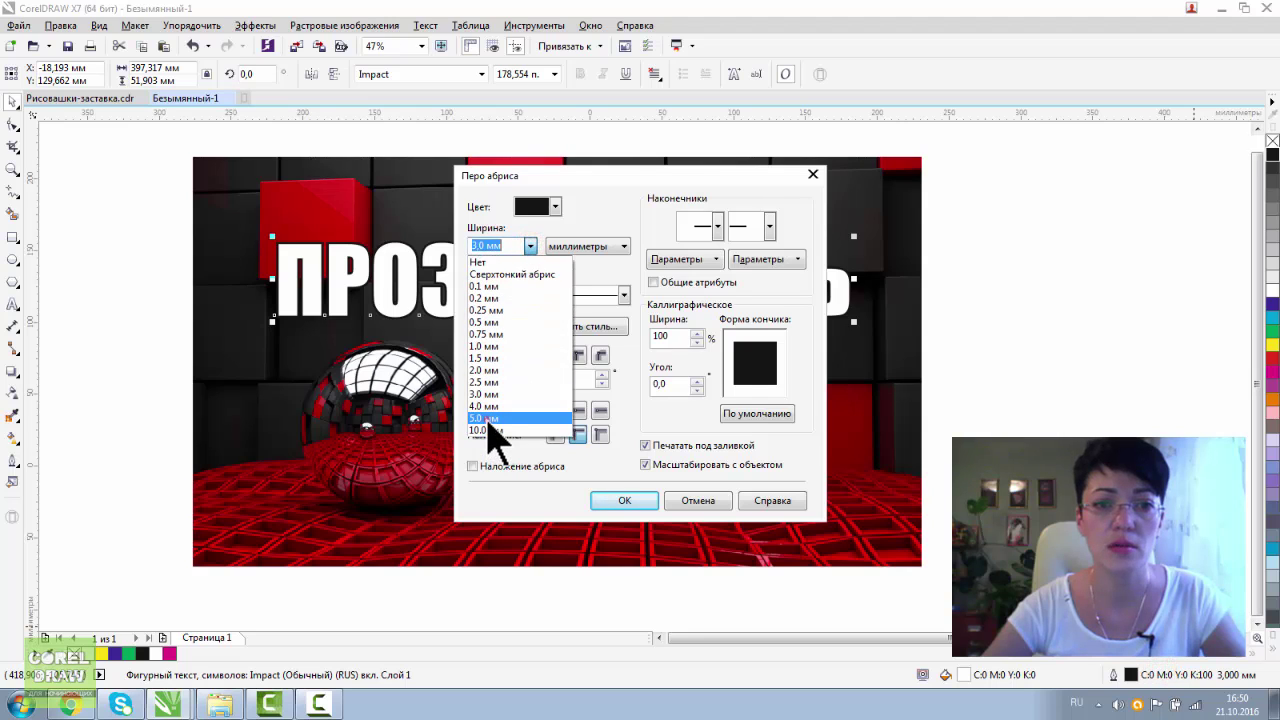
click(488, 419)
click(624, 500)
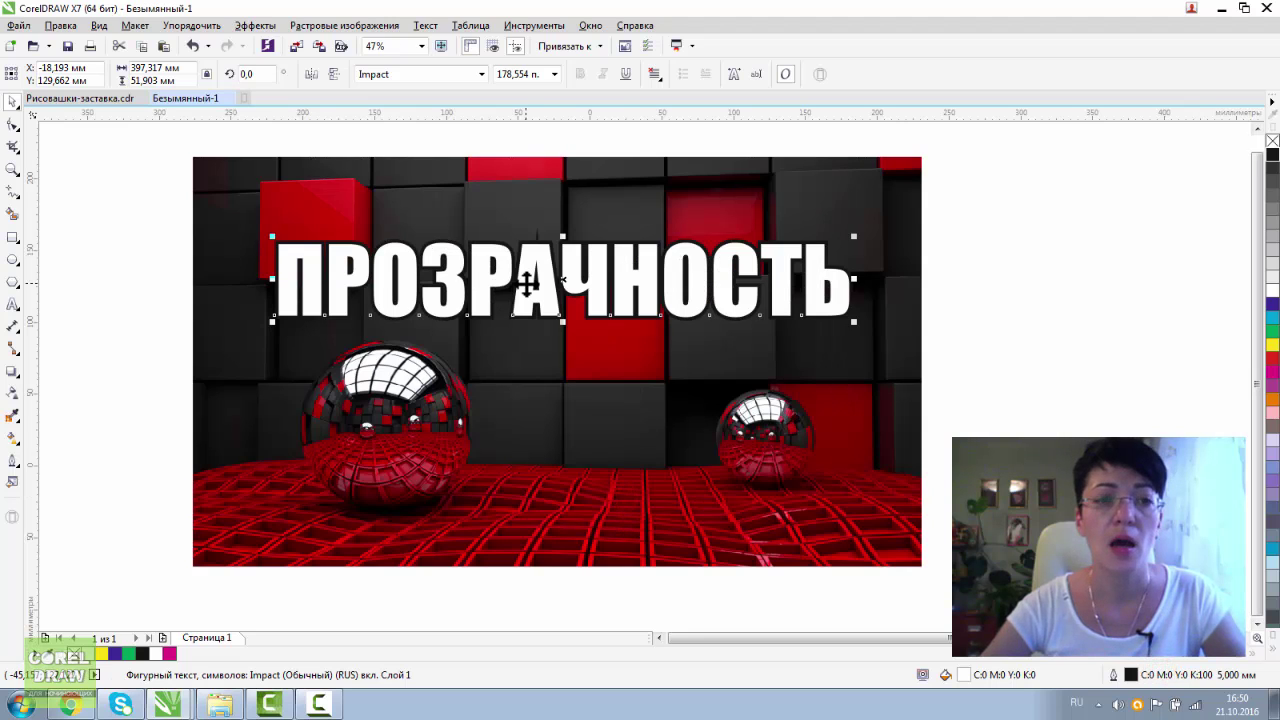
drag(519, 284, 496, 254)
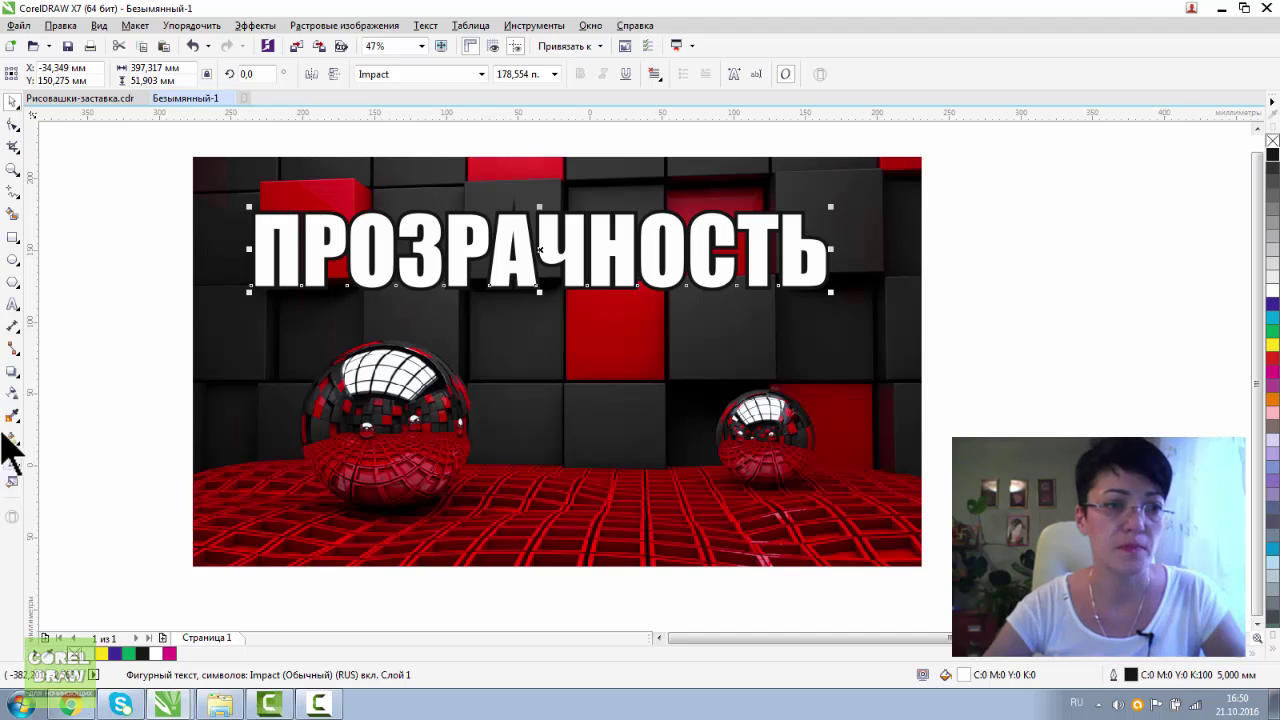
Fade the text from its first to last letters with a linear transparency, and replace that with a uniform transparency of 50
click(12, 393)
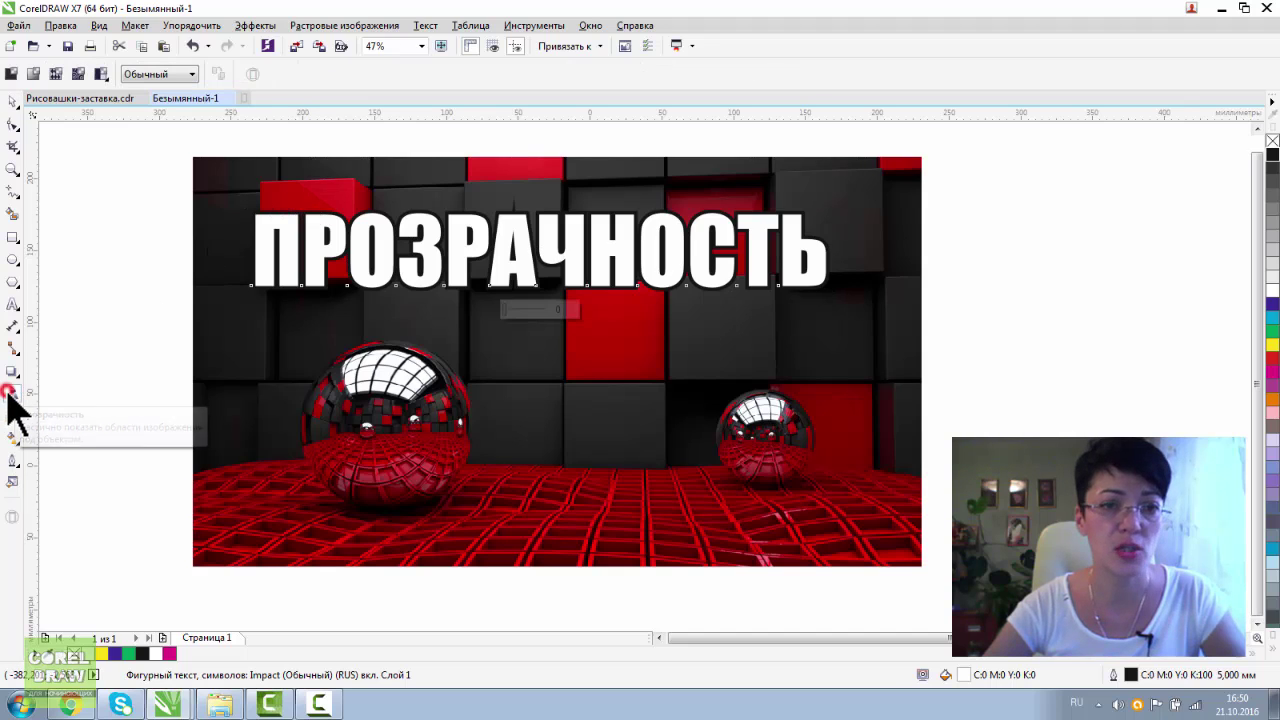
drag(281, 245, 787, 246)
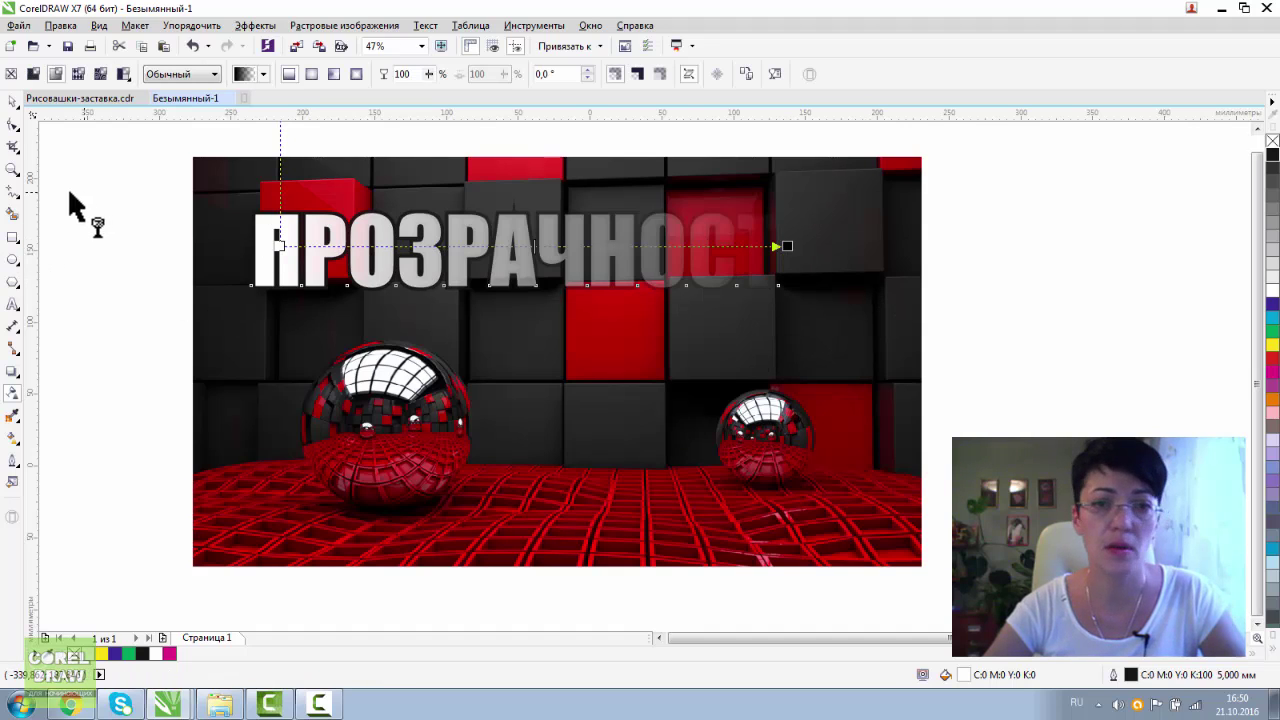
click(33, 74)
Compare the text's transparency applied to the fill only and to the outline only, and restore it for both
click(12, 168)
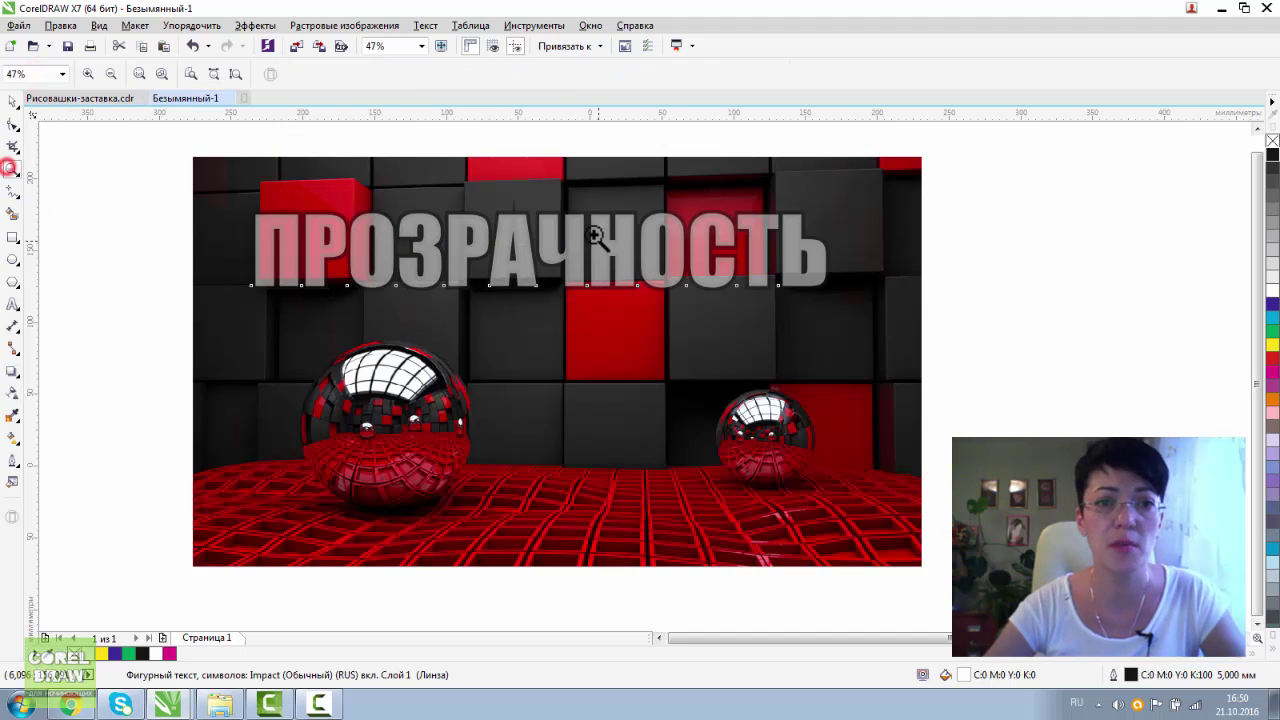
drag(460, 190, 702, 354)
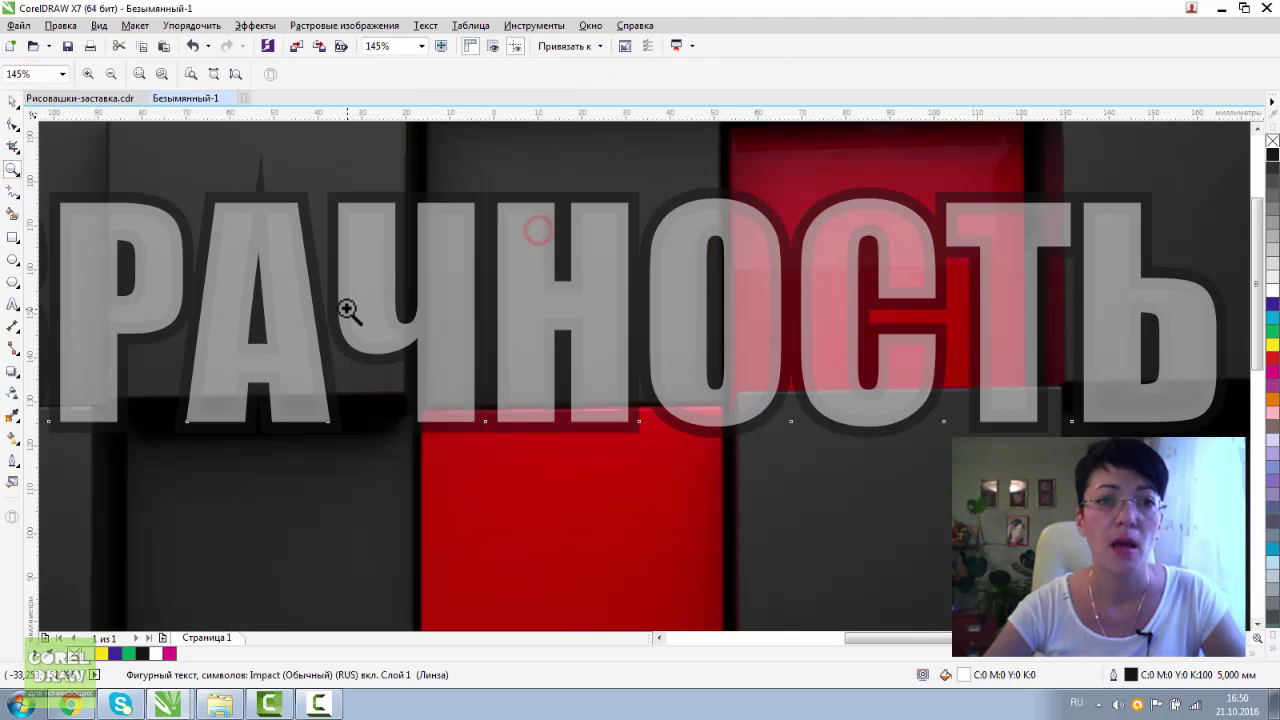
click(12, 101)
click(12, 397)
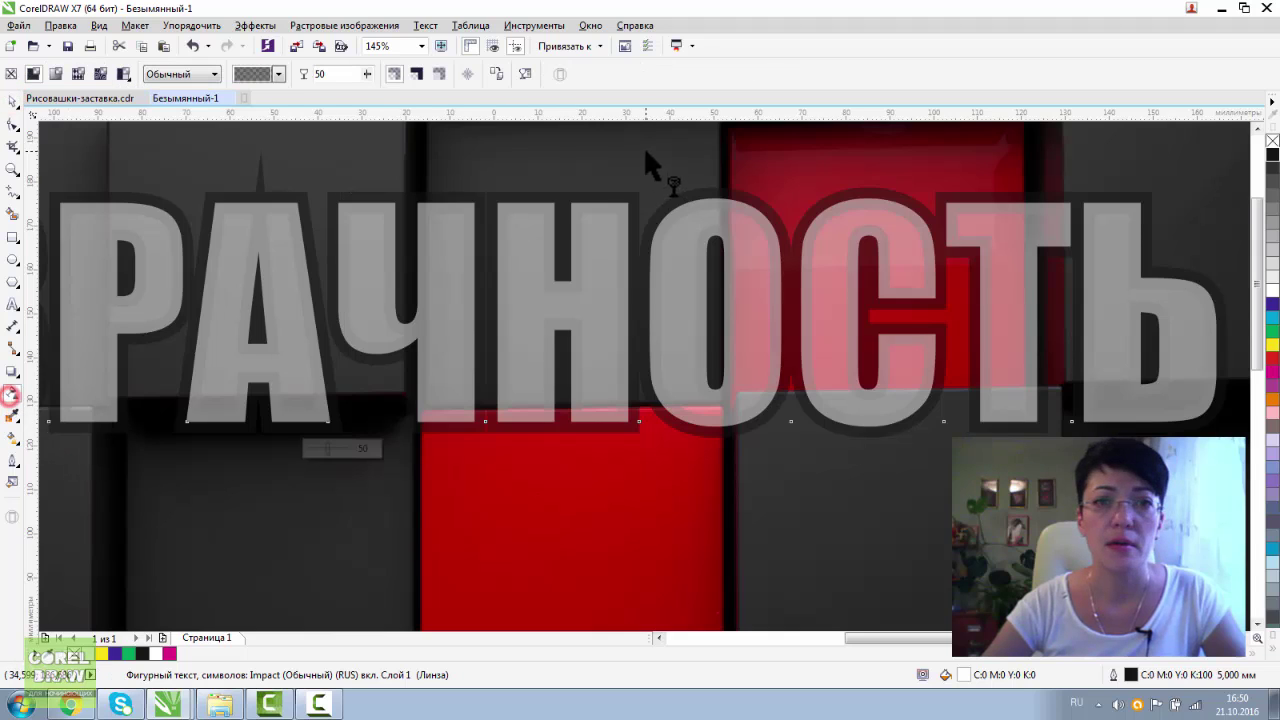
click(417, 73)
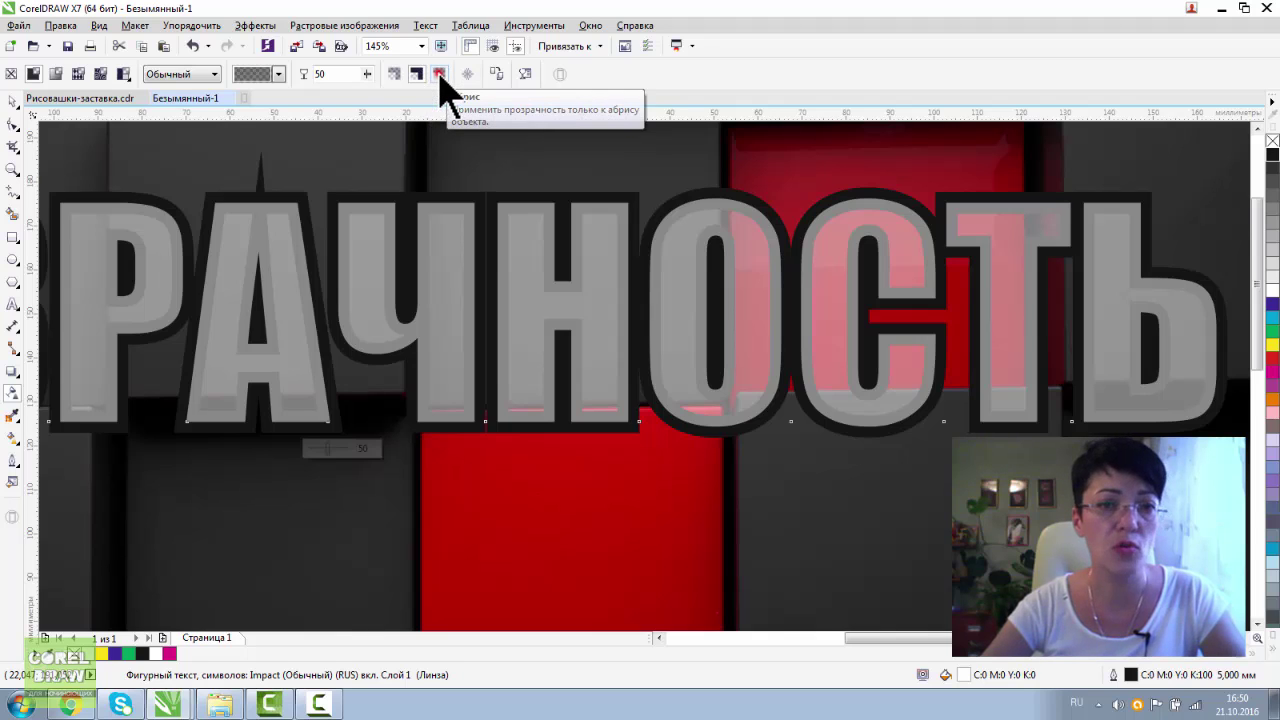
click(440, 76)
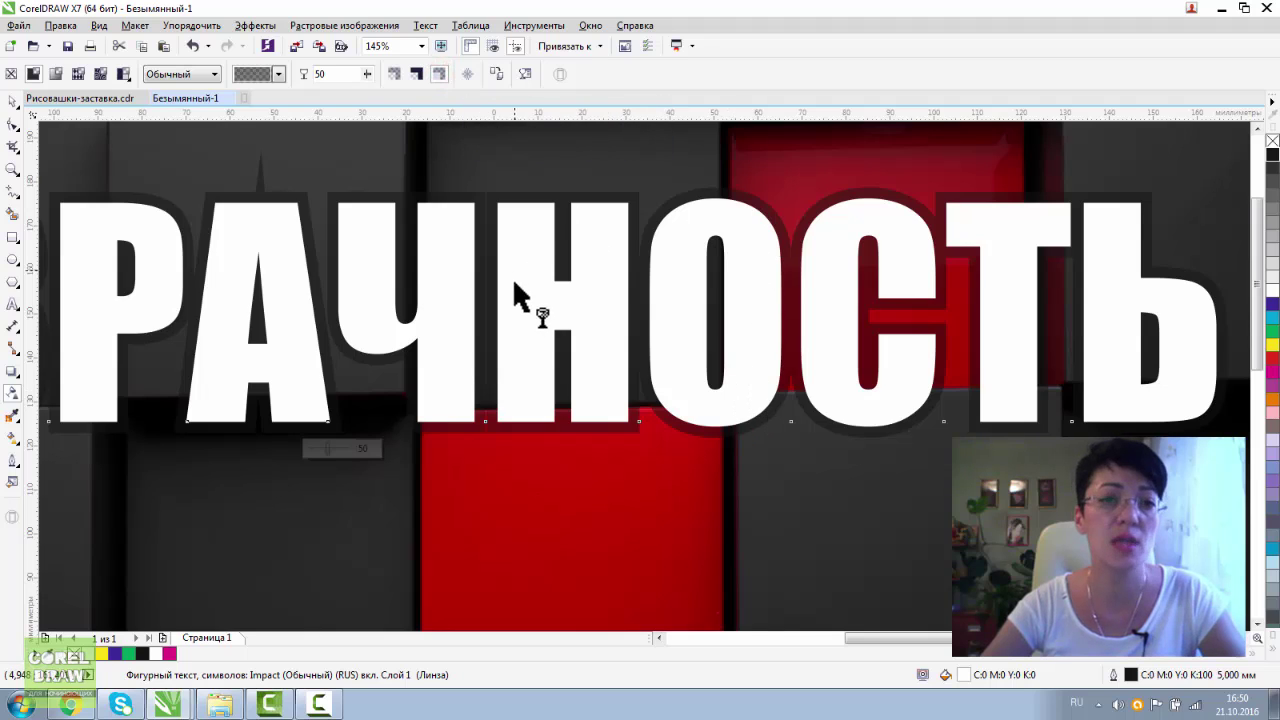
click(394, 76)
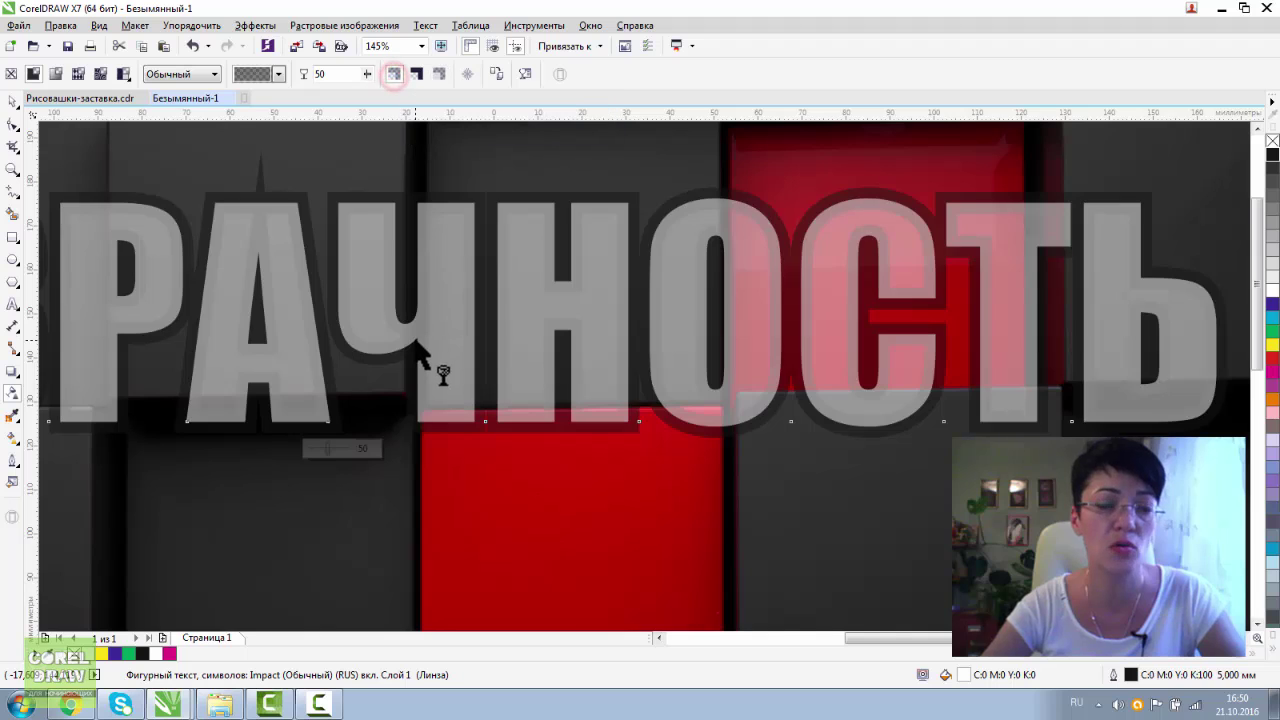
Fill the transparent text with cyan and give it a green outline
click(8, 168)
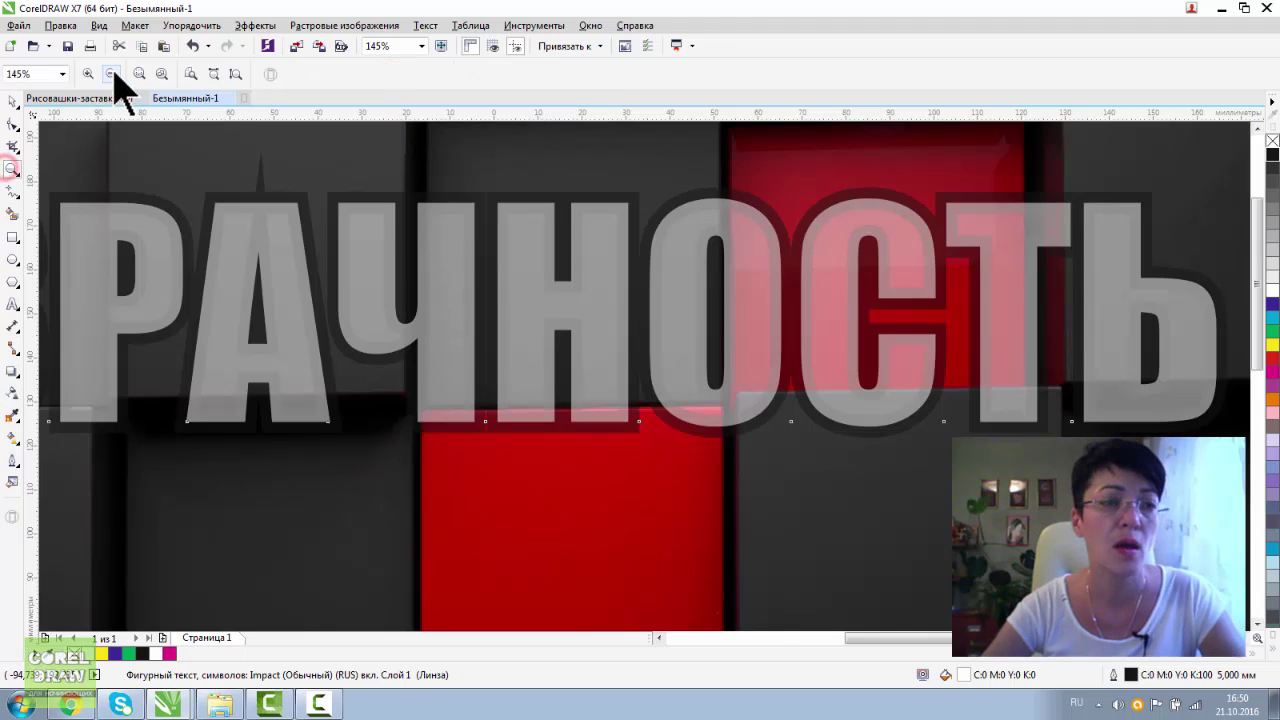
click(111, 73)
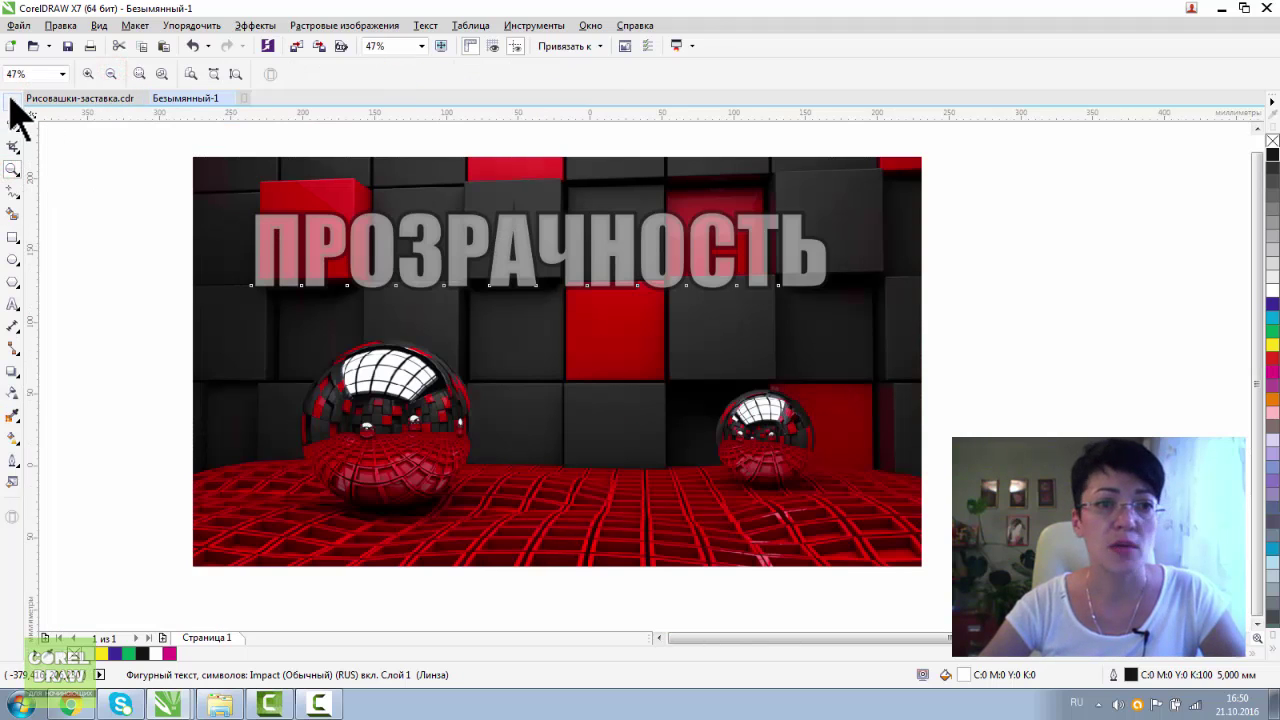
click(12, 101)
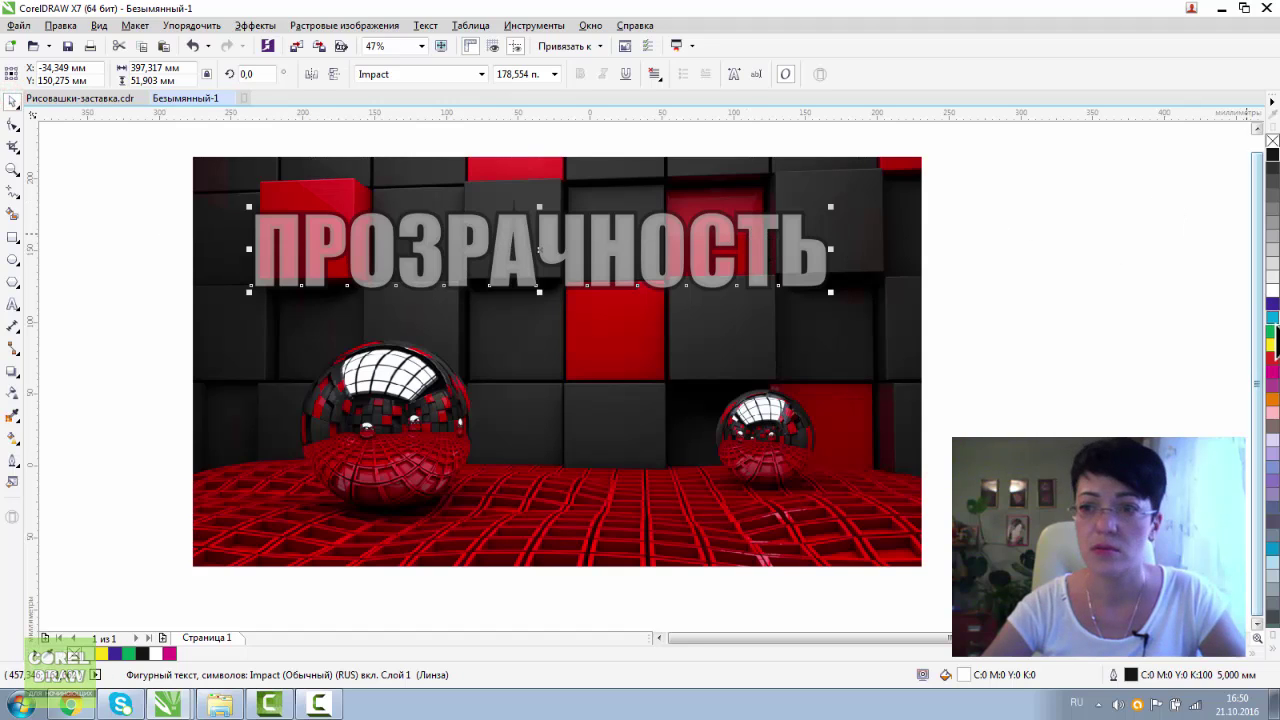
click(1272, 316)
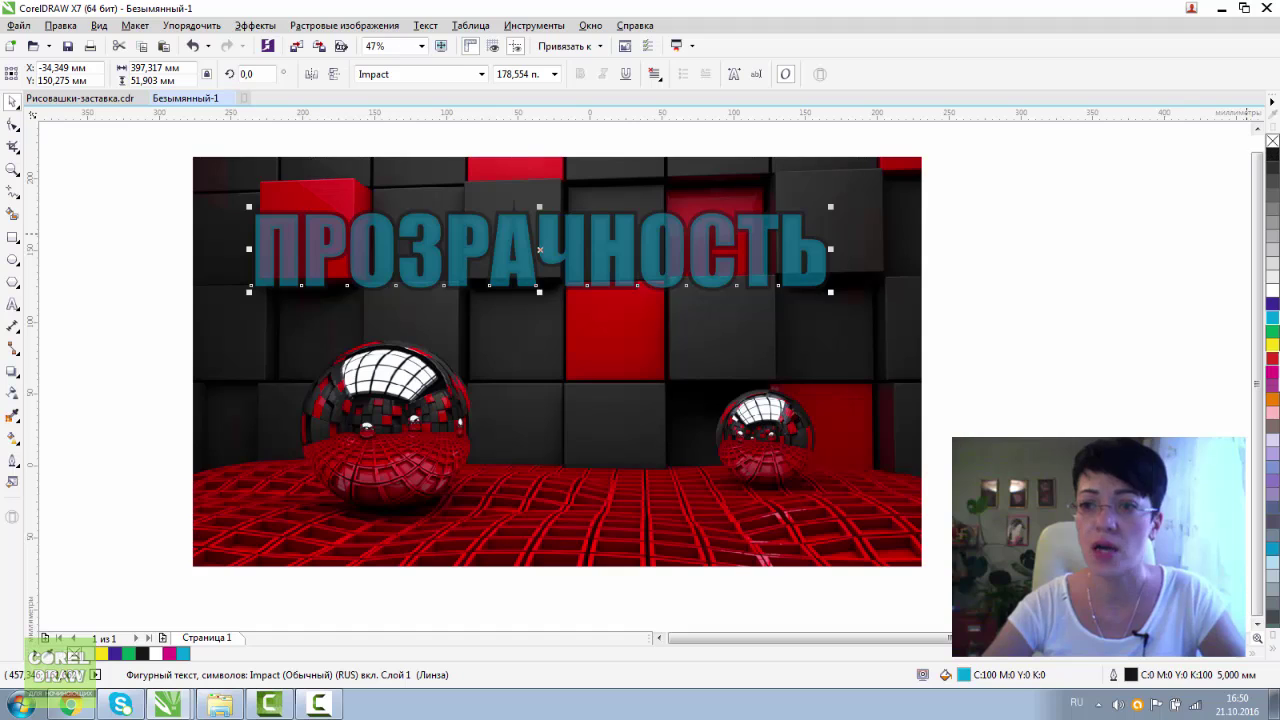
right_click(1272, 331)
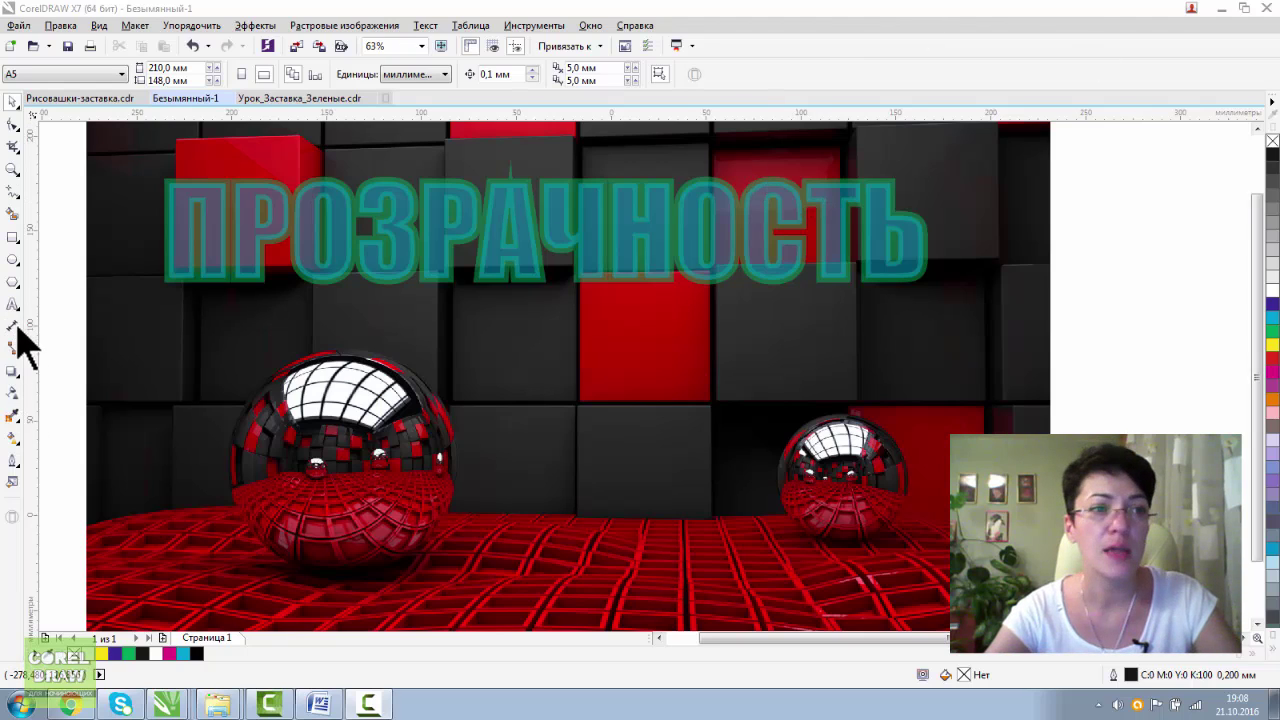
Draw a circle about 106.7 mm in diameter over the large sphere, filled white and without an outline
click(12, 259)
drag(258, 380, 444, 606)
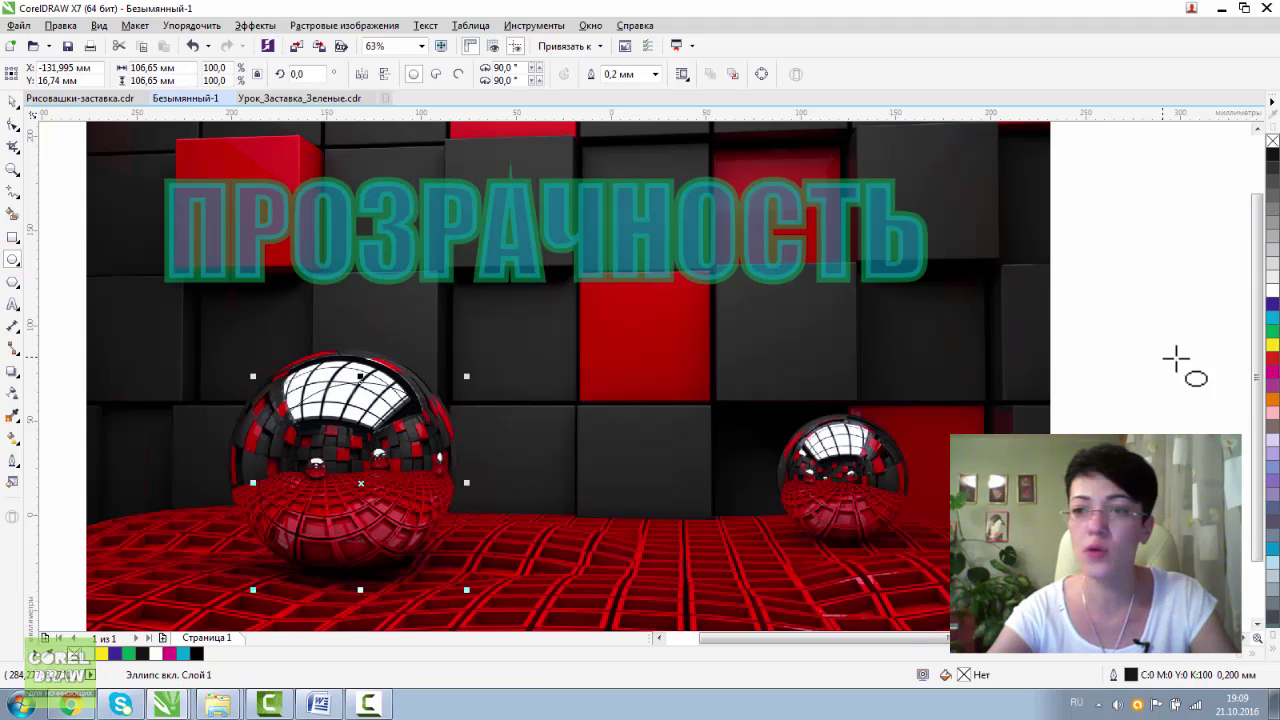
click(1271, 300)
right_click(1272, 141)
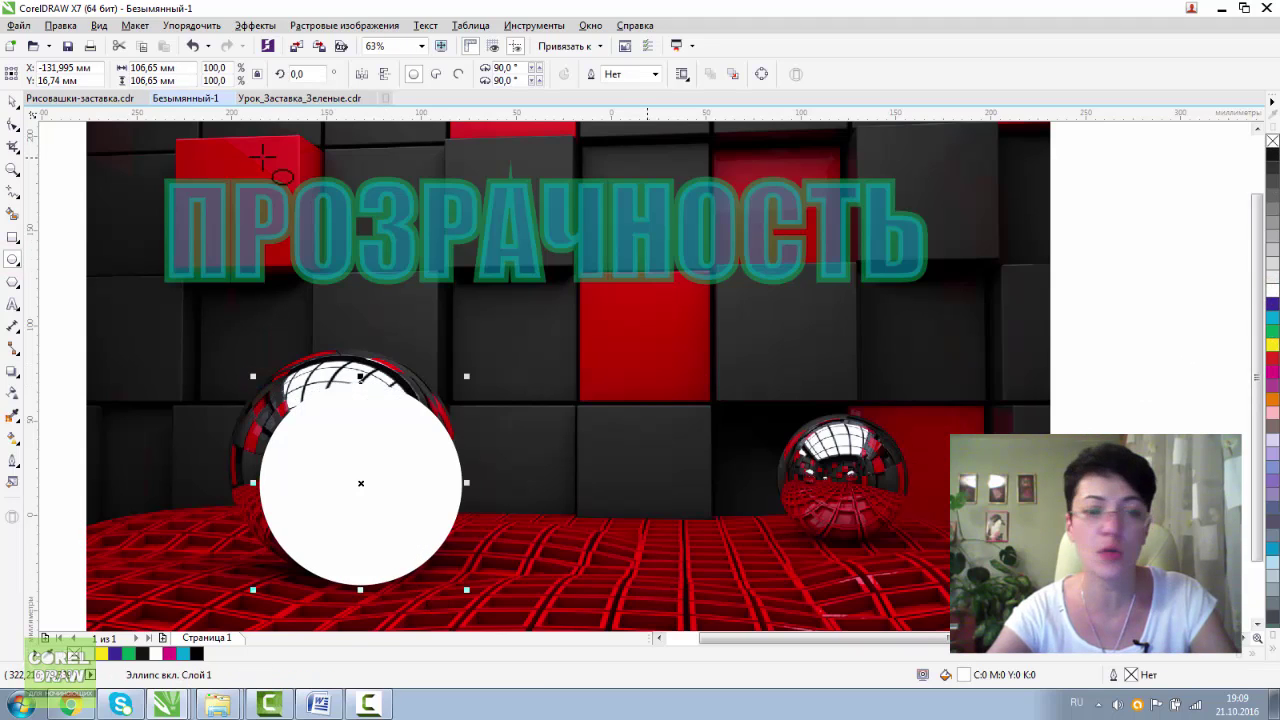
Move the white circle onto the large sphere and enlarge it to about 120.1 mm so that it covers the sphere
click(12, 103)
drag(380, 440, 350, 408)
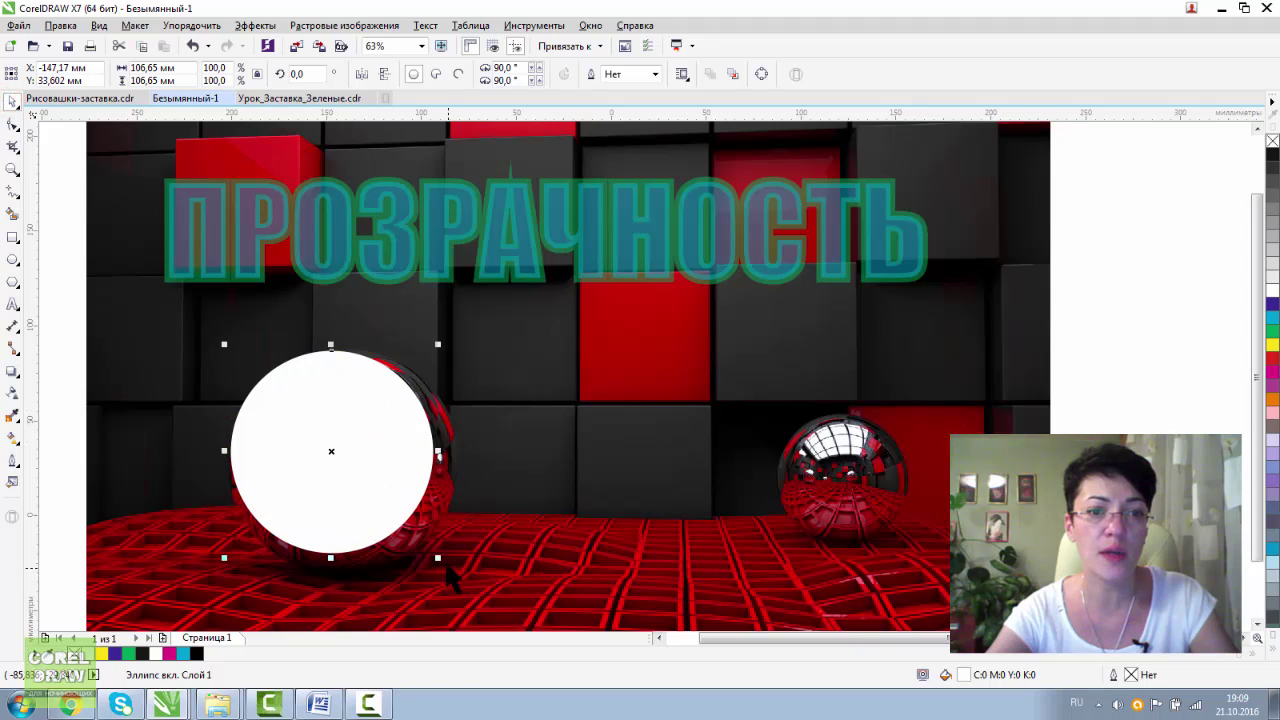
drag(437, 557, 462, 582)
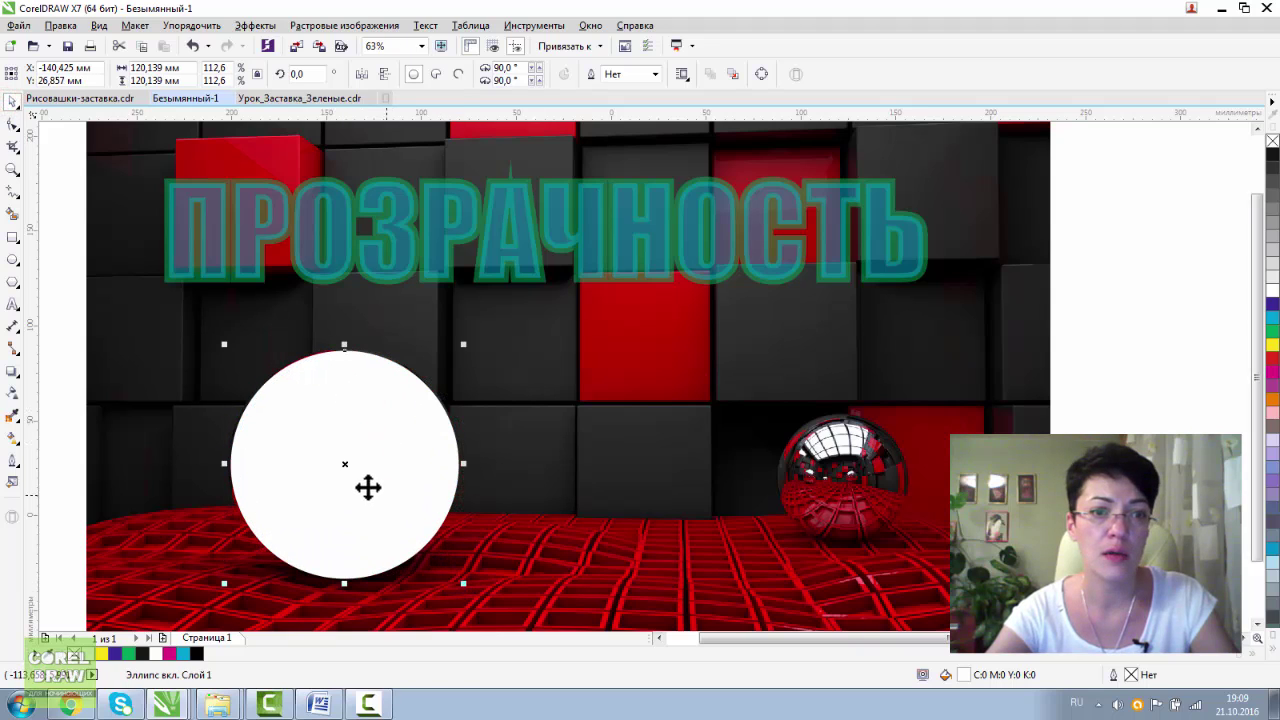
drag(366, 486, 363, 480)
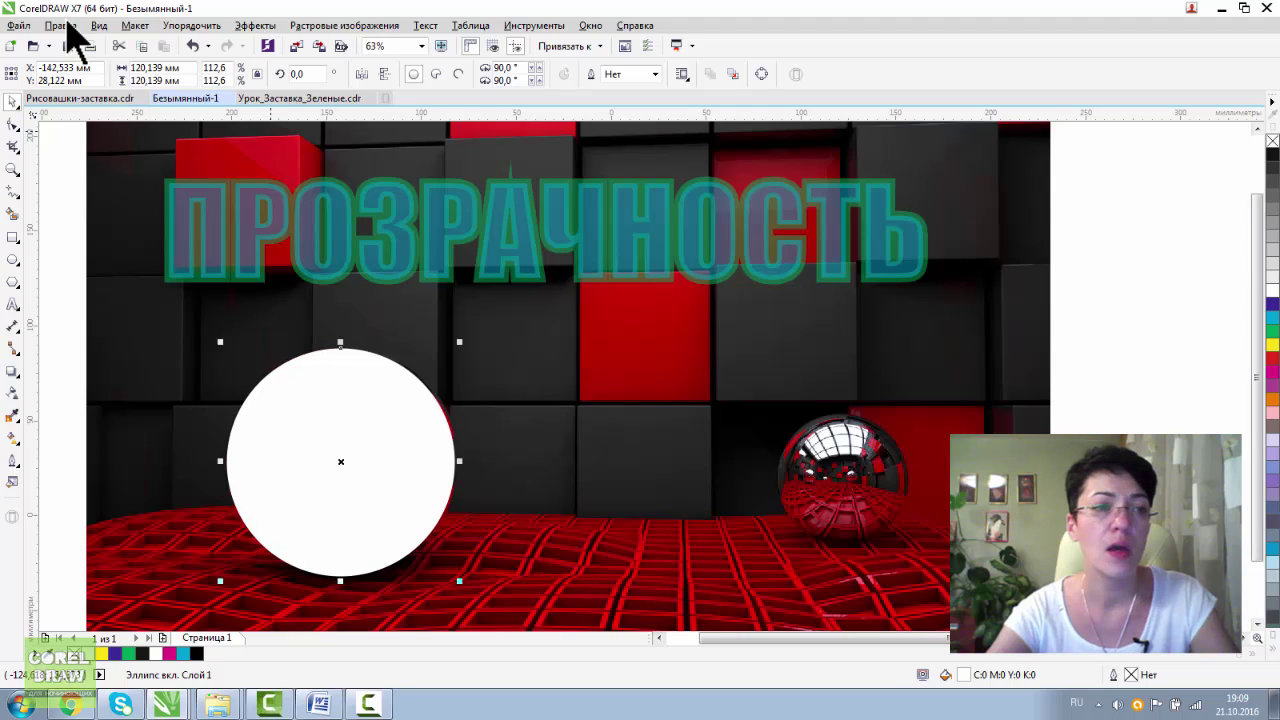
Apply a uniform transparency of 50 with the merge mode "Наложение" to the circle and nudge it over the sphere
click(11, 392)
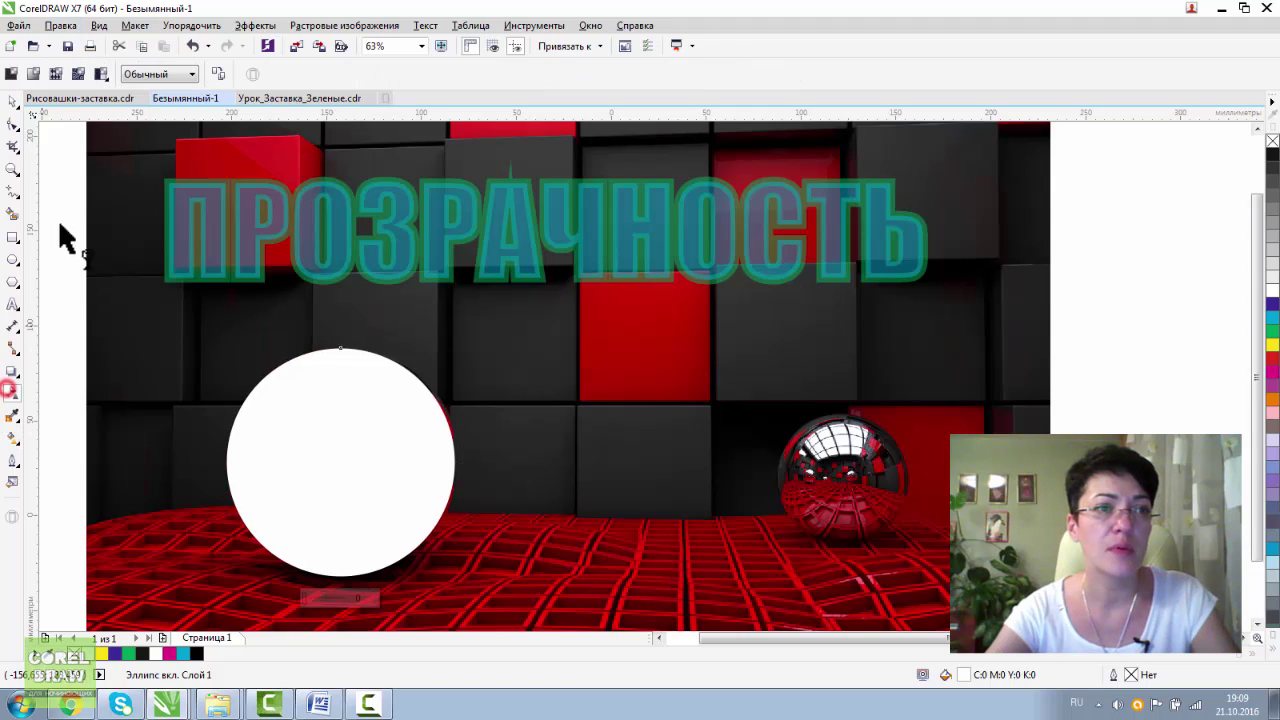
click(31, 75)
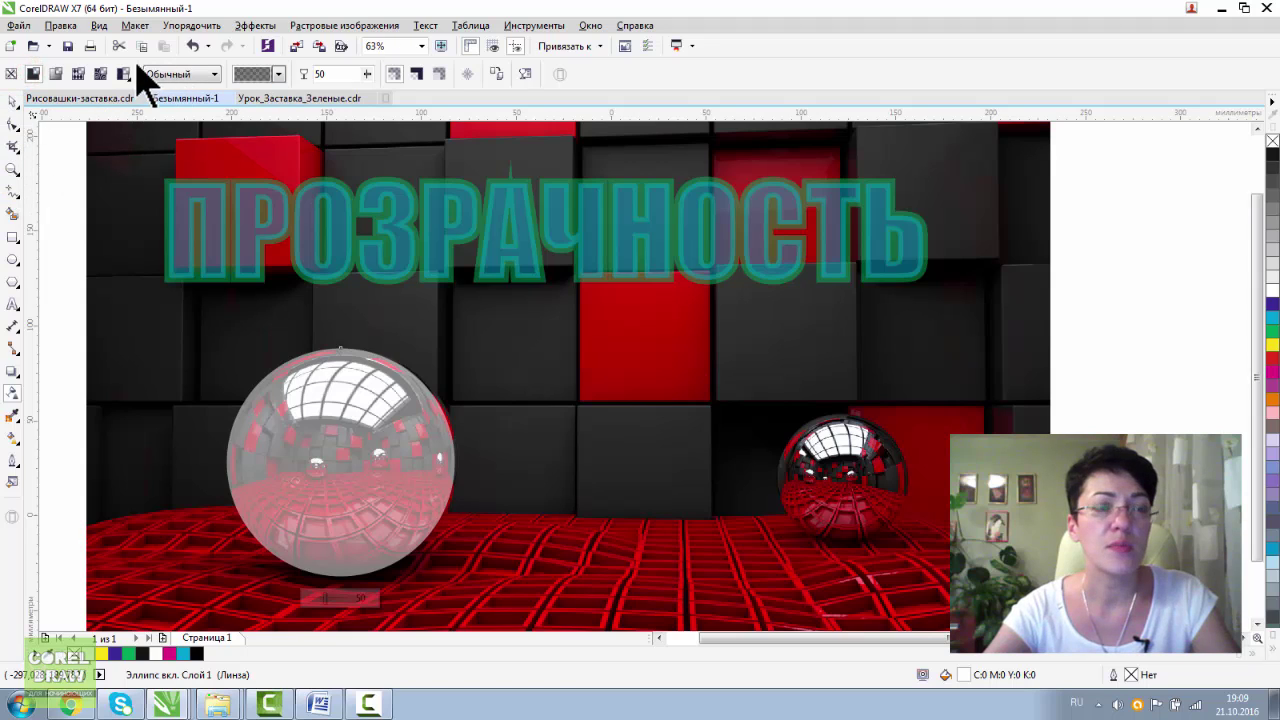
click(214, 76)
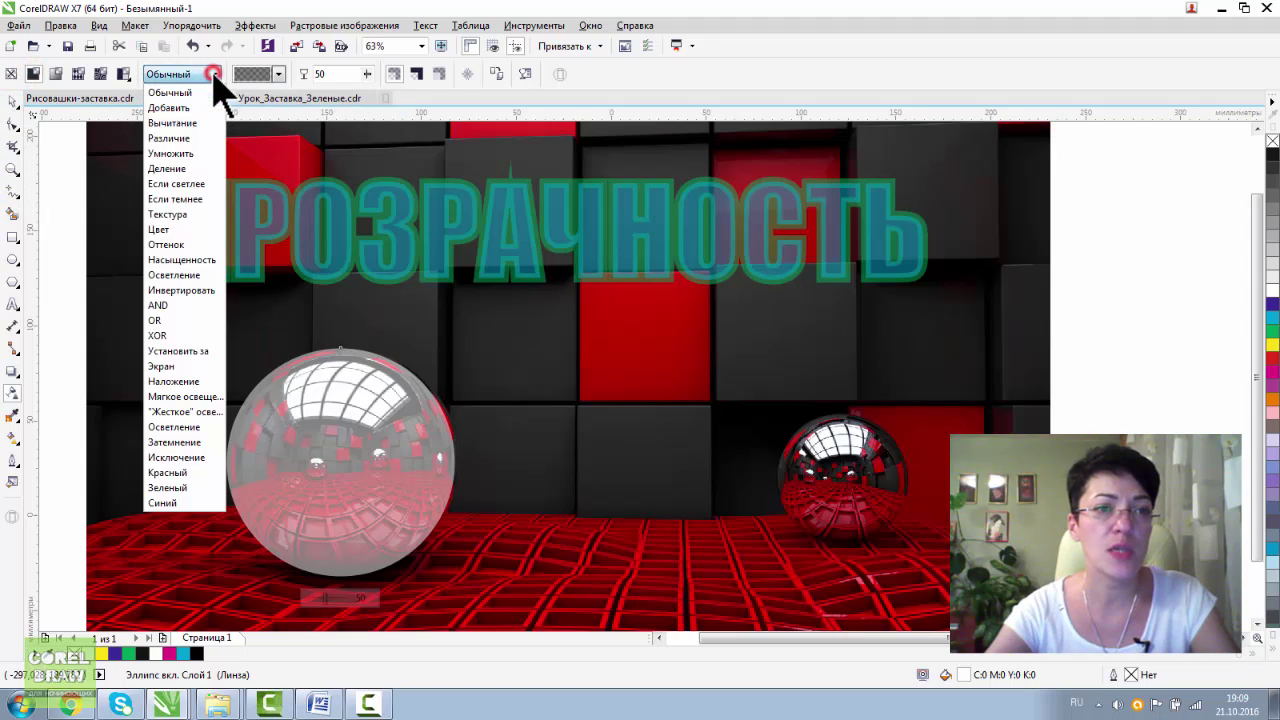
click(180, 382)
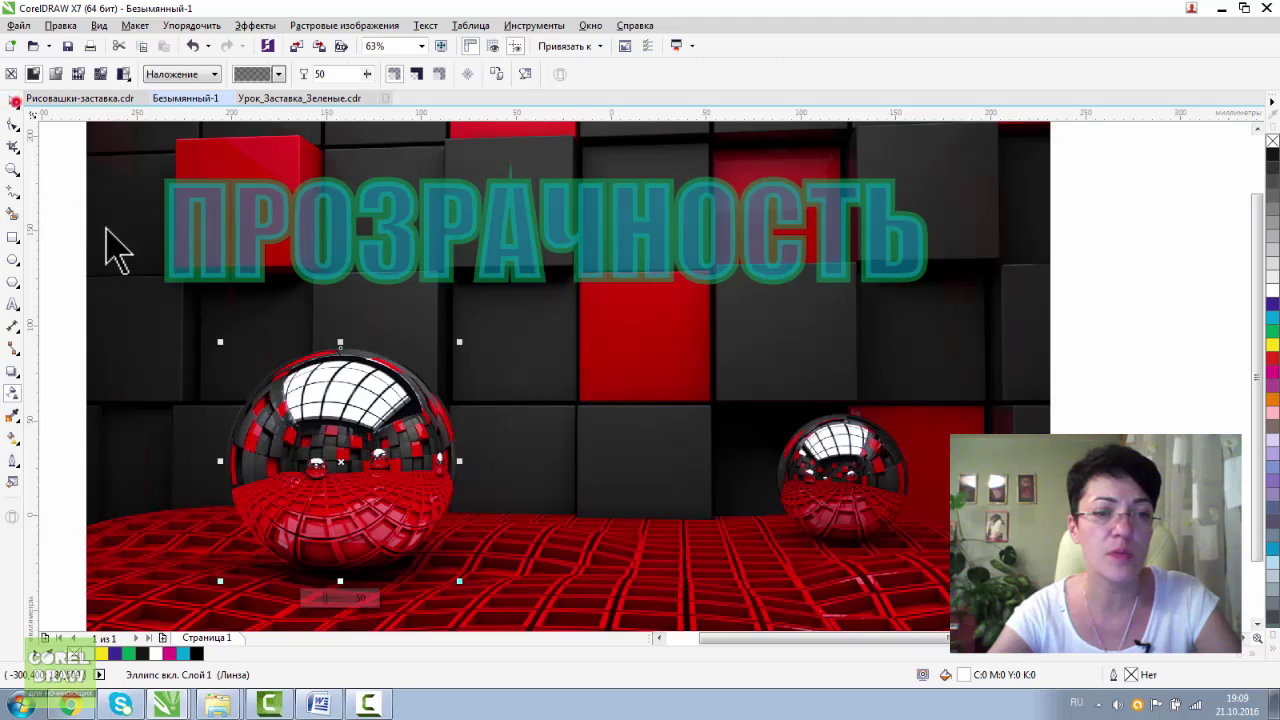
key(space)
mouse_move(347, 435)
mouse_down()
mouse_move(355, 314)
mouse_move(435, 295)
mouse_move(514, 311)
mouse_move(367, 440)
mouse_move(346, 440)
mouse_up()
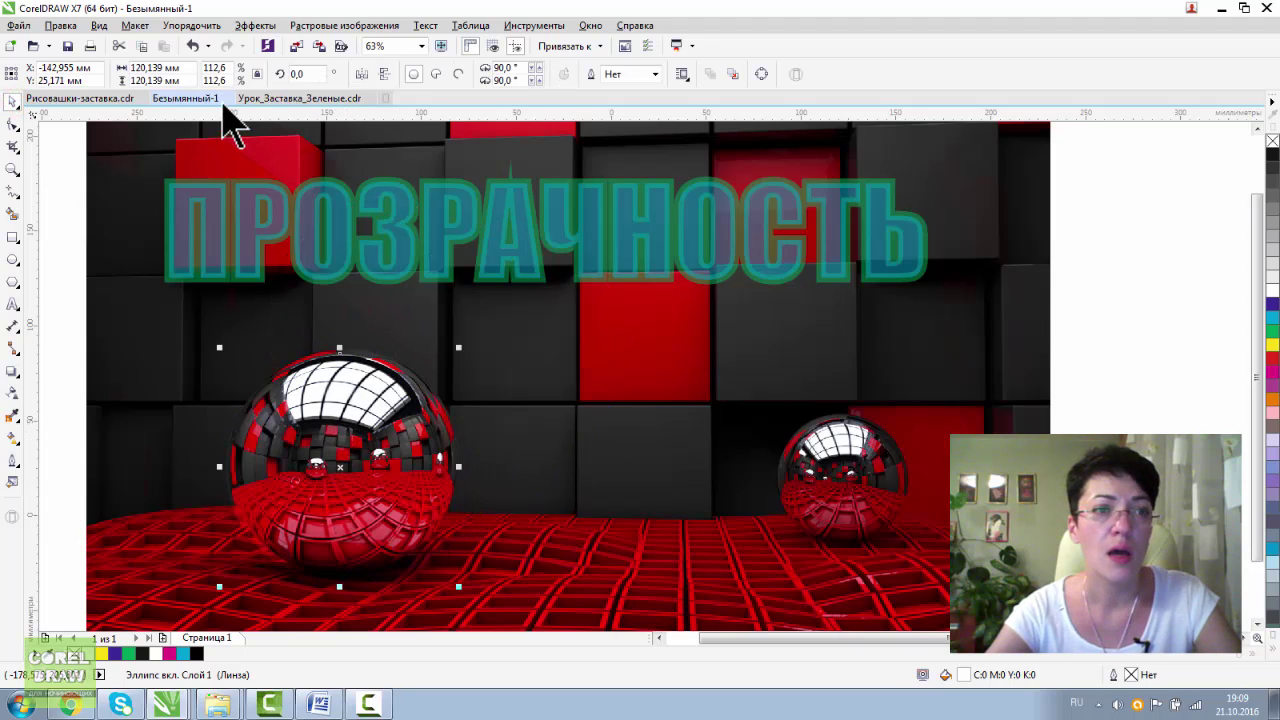
Try the merge mode "Оттенок" on the circle's transparency and adjust the circle's position over the sphere
click(12, 393)
click(213, 74)
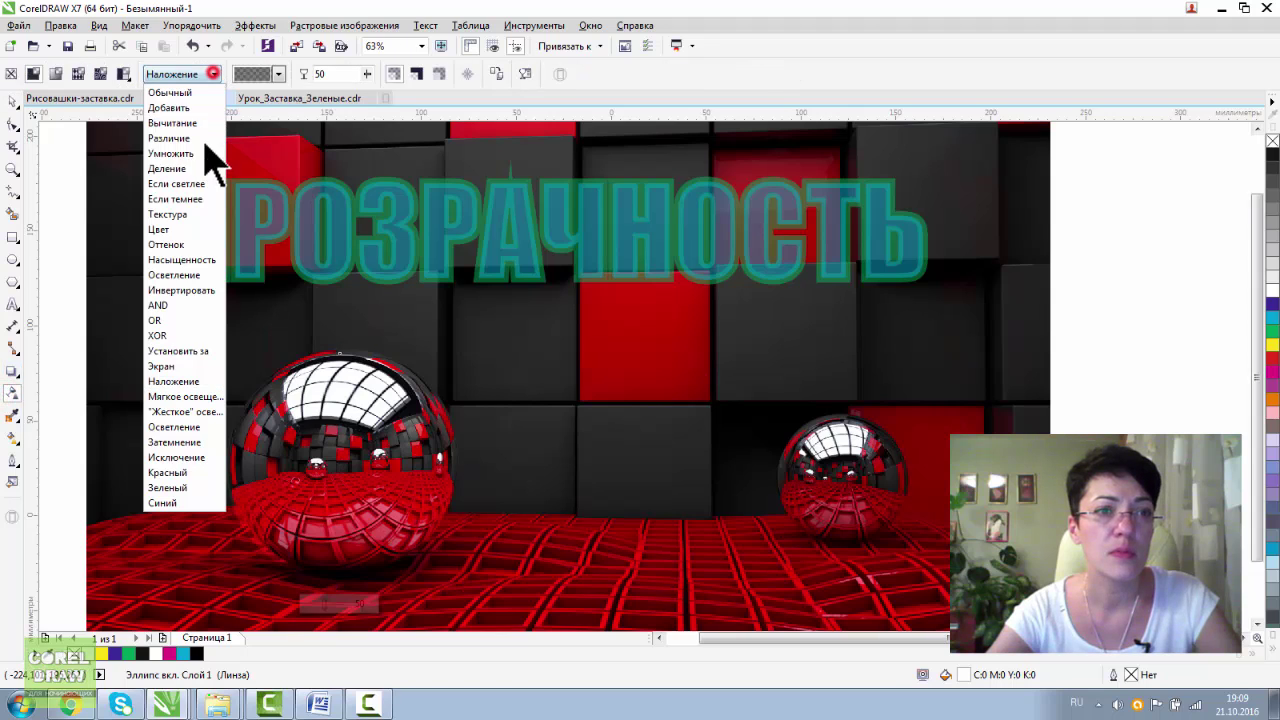
click(182, 245)
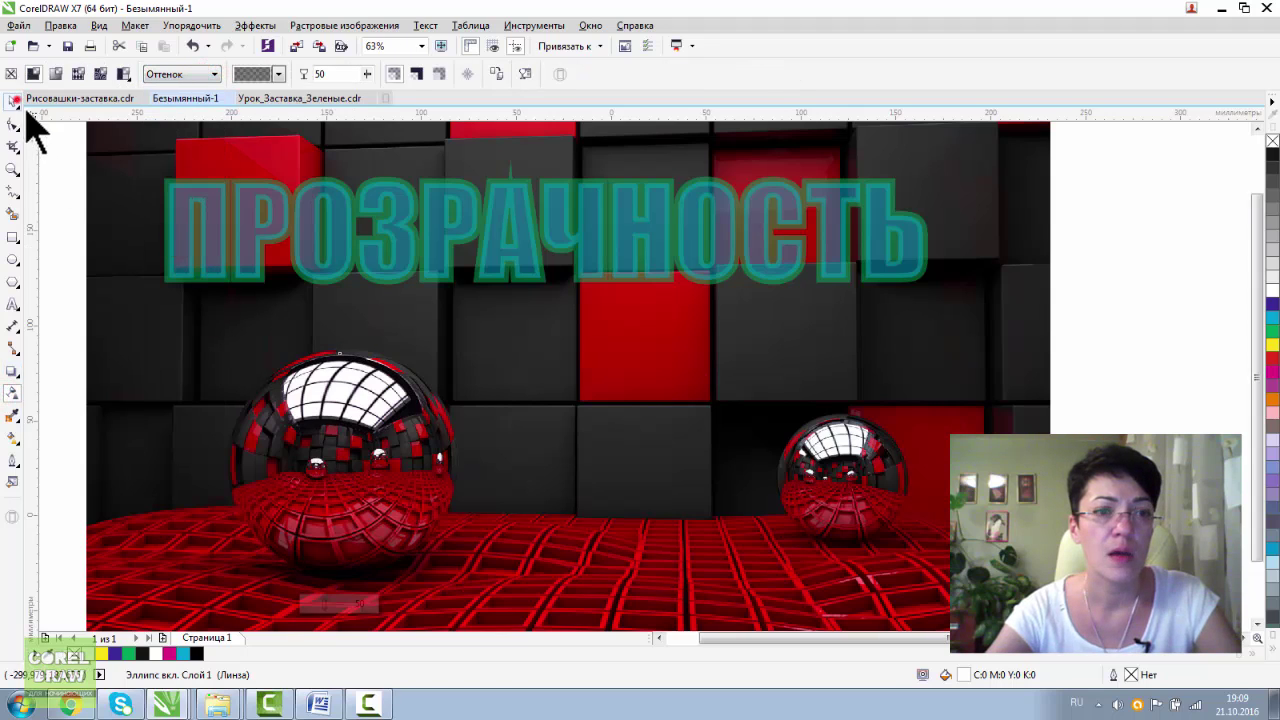
click(12, 101)
drag(416, 368, 368, 459)
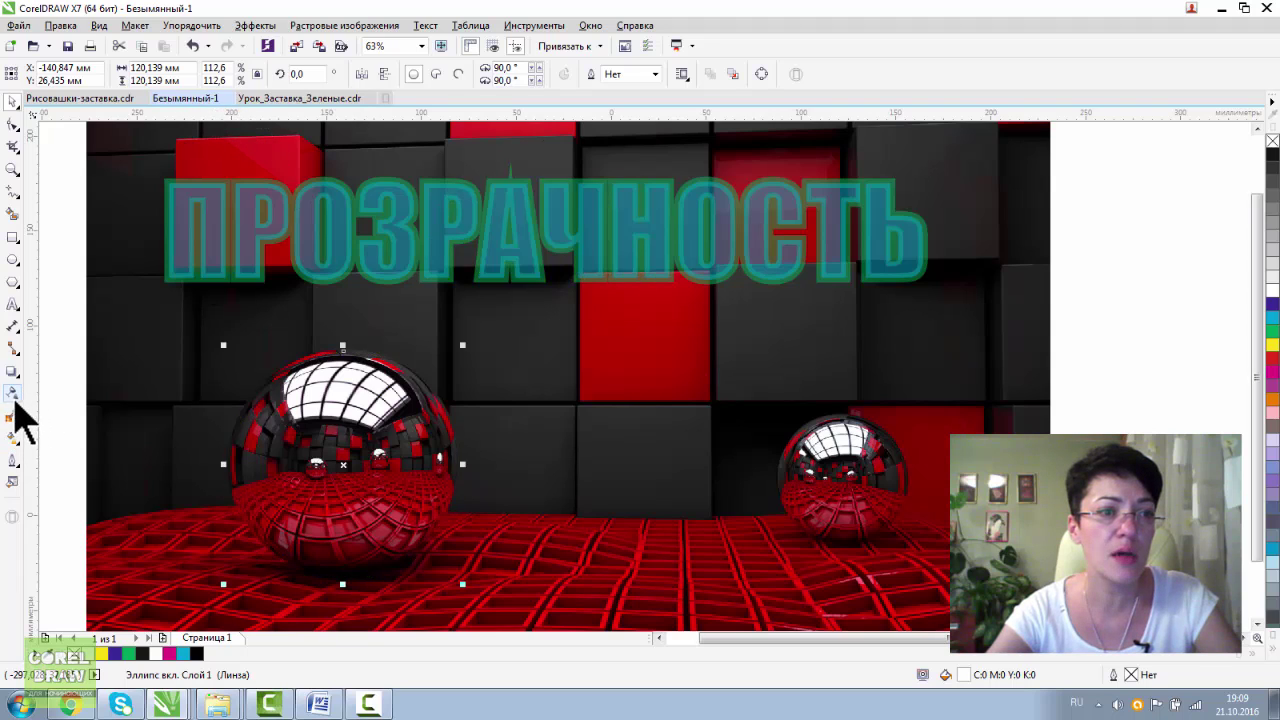
Try the merge mode "XOR" on the circle's transparency and shift the circle slightly down and to the left
click(13, 395)
click(212, 74)
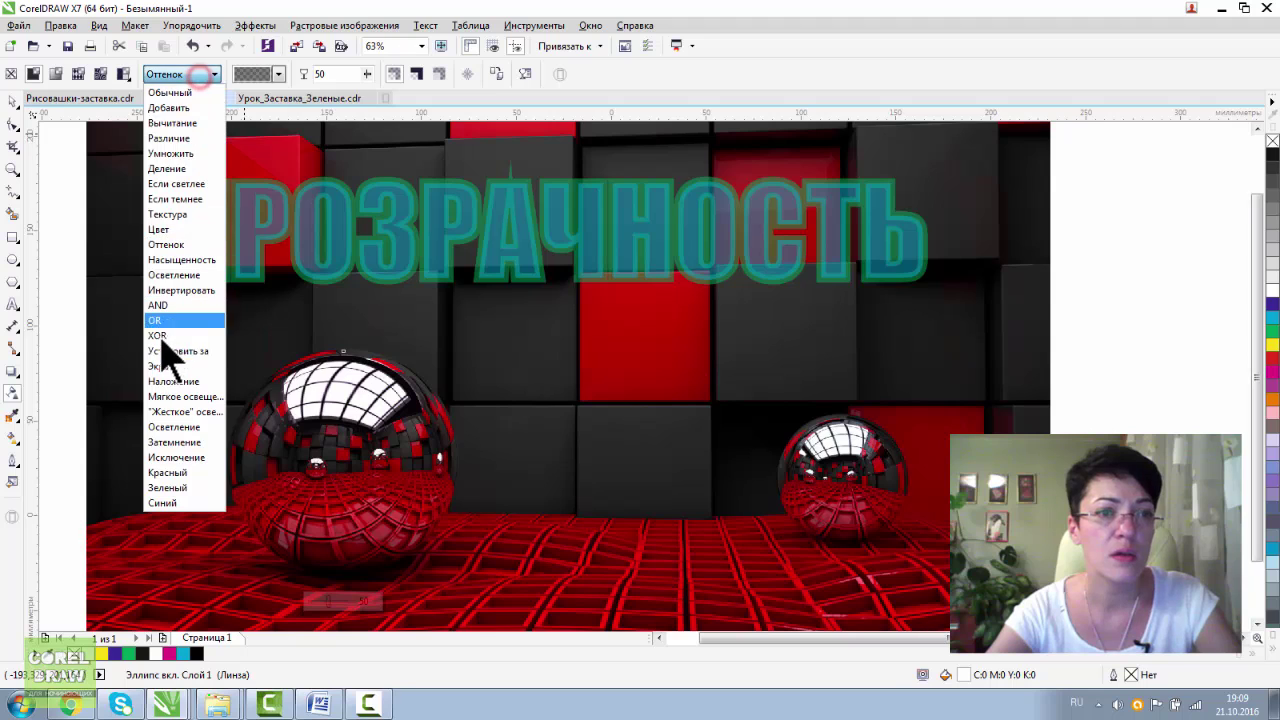
click(157, 336)
click(13, 101)
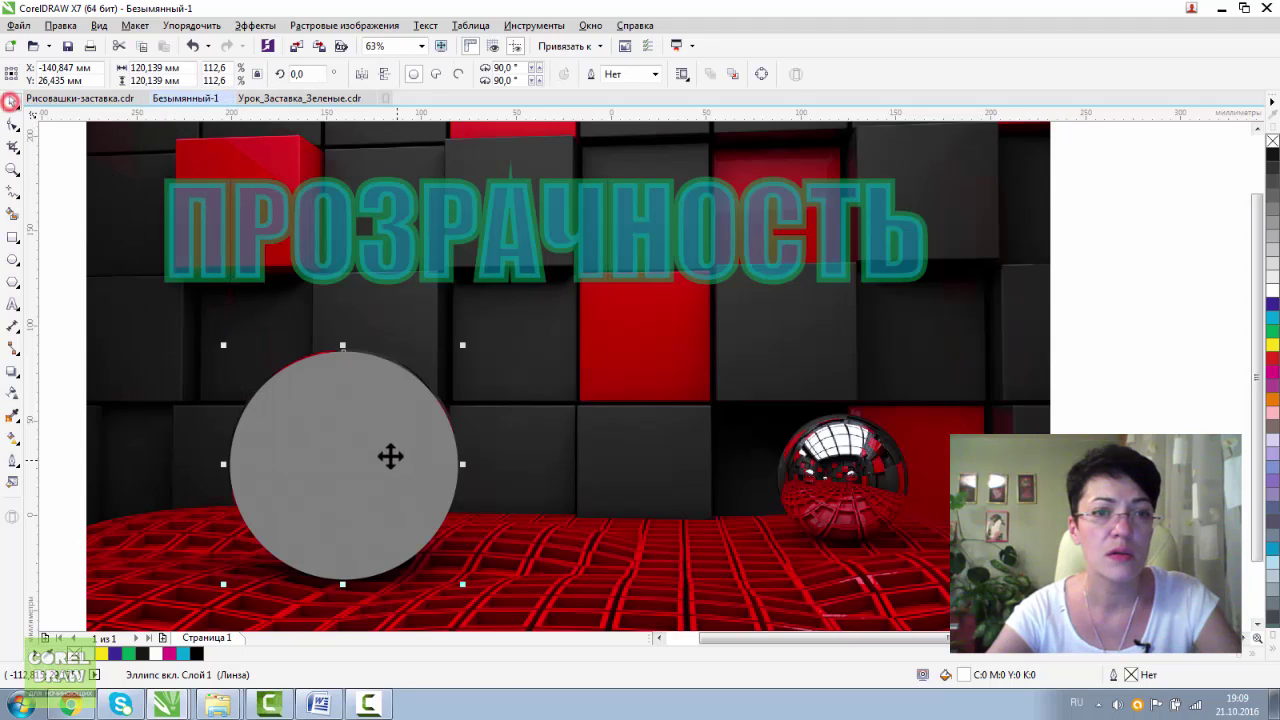
mouse_move(389, 451)
mouse_down()
mouse_move(425, 290)
mouse_move(388, 461)
mouse_up()
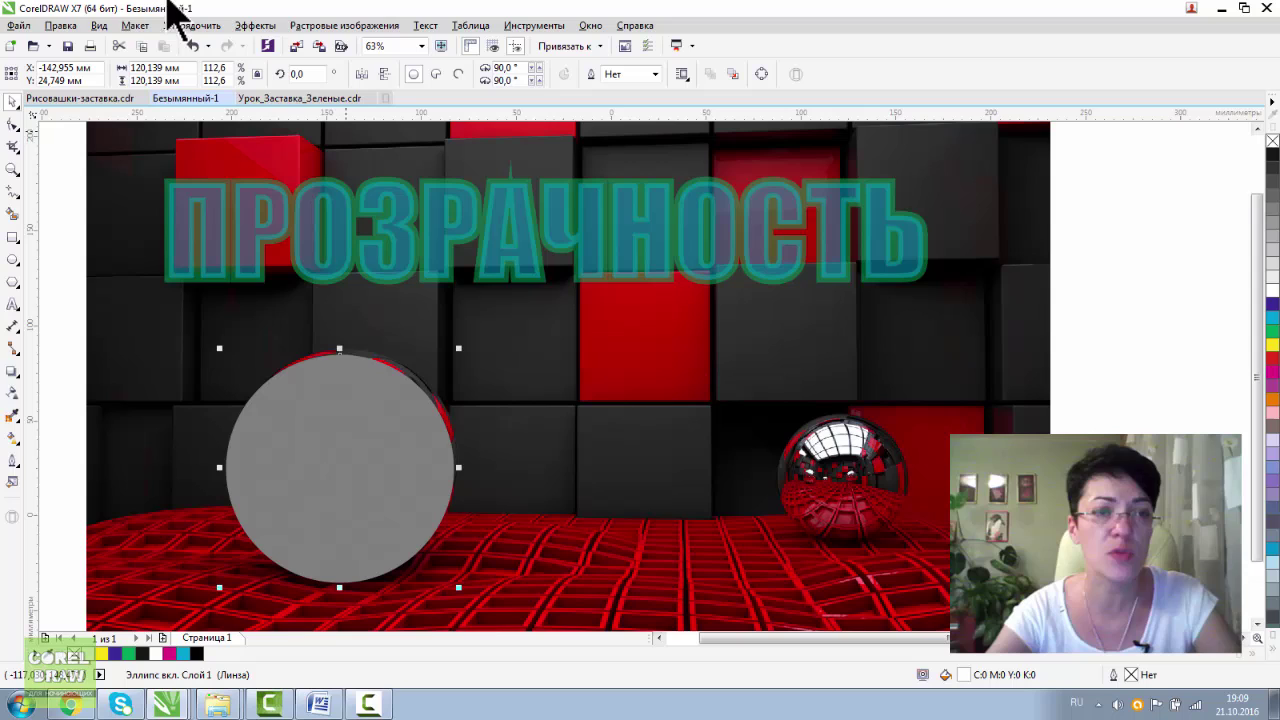
Set the circle's transparency merge mode to "Цвет" and realign the circle with the large sphere
click(12, 392)
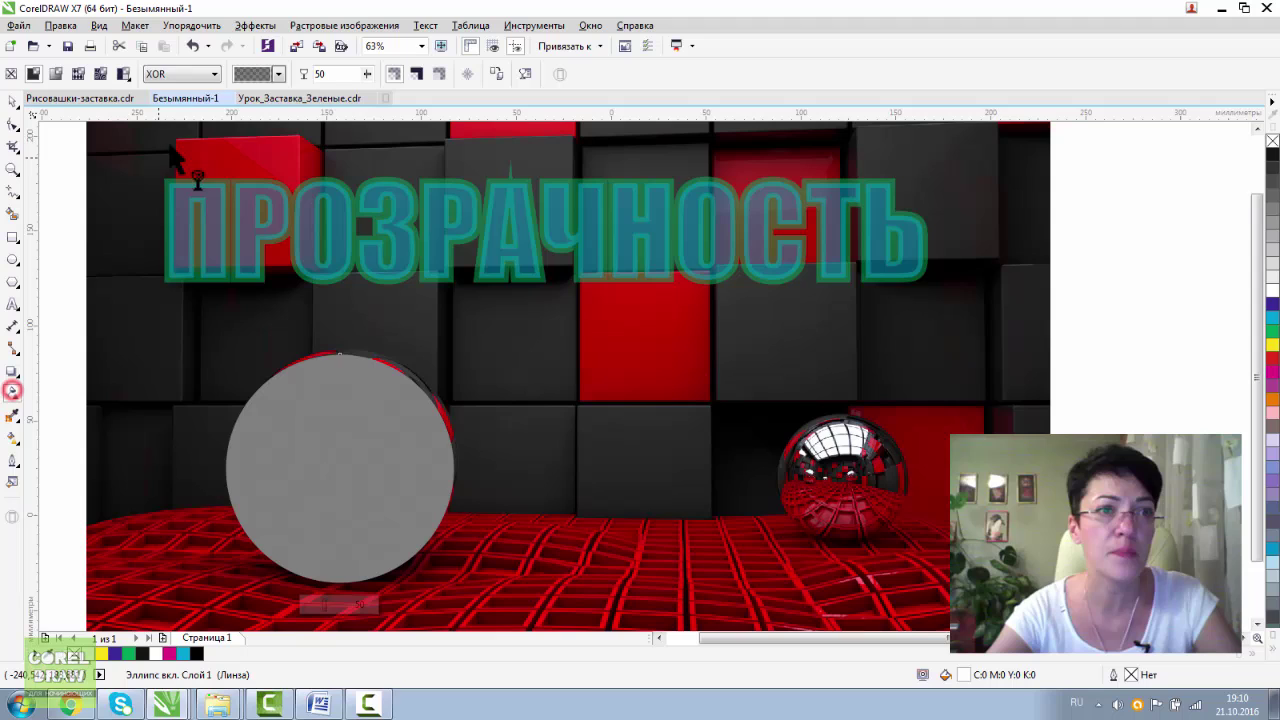
click(213, 74)
click(166, 228)
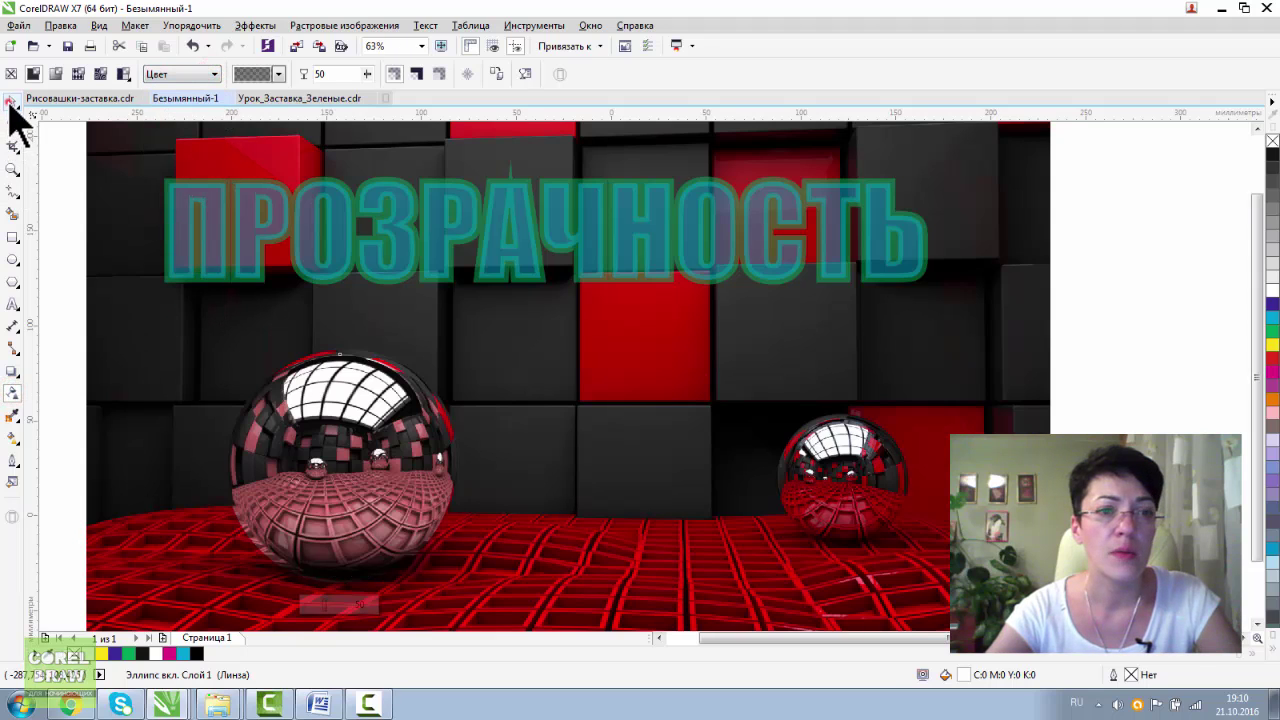
click(11, 101)
drag(336, 462, 341, 454)
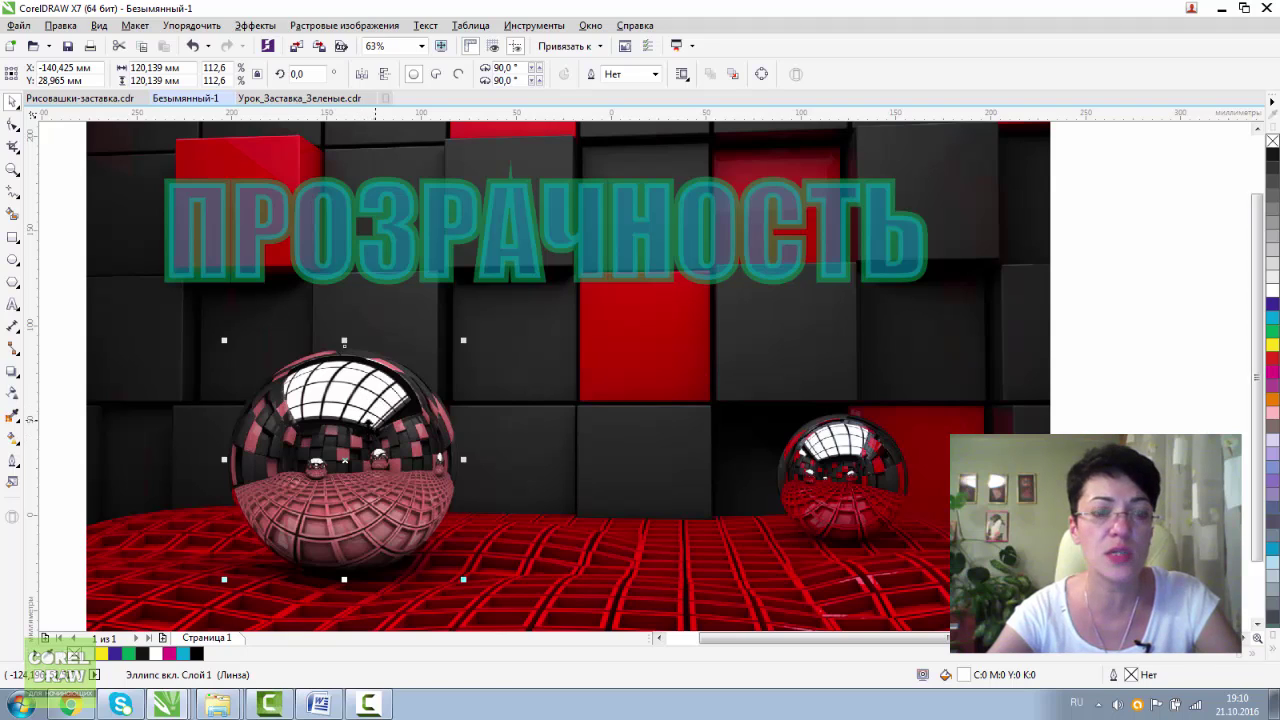
drag(366, 434, 362, 439)
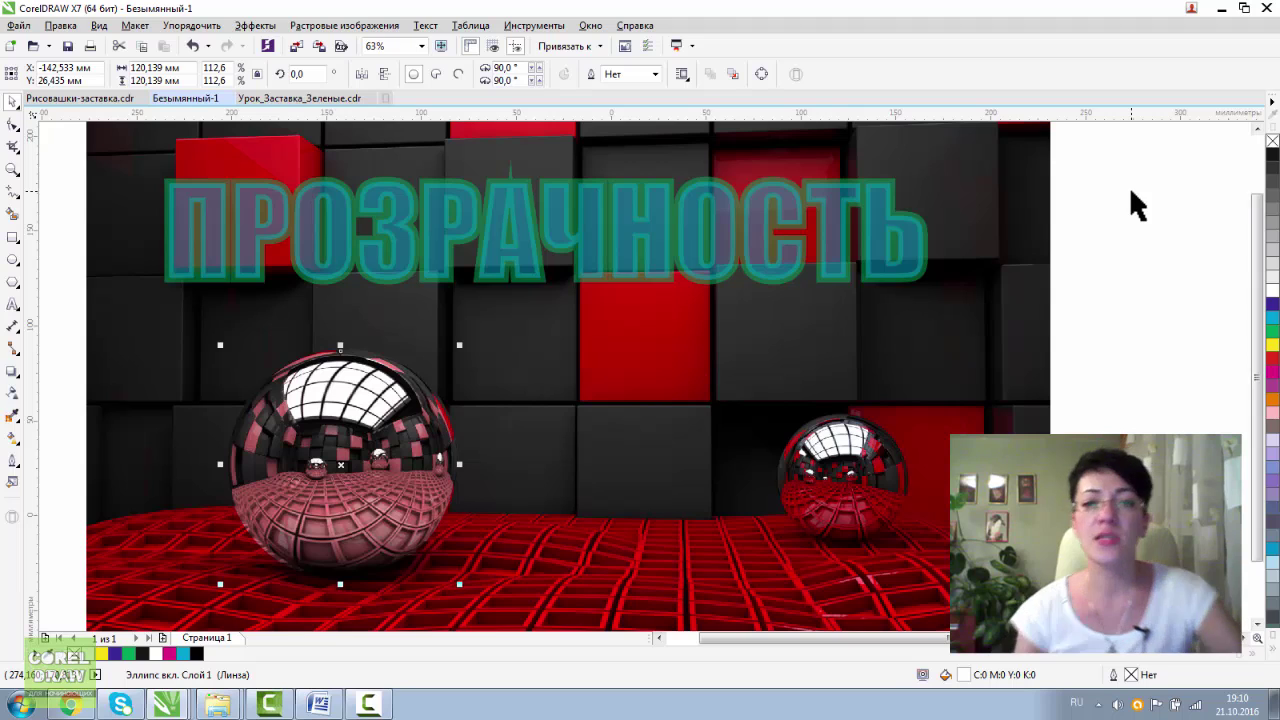